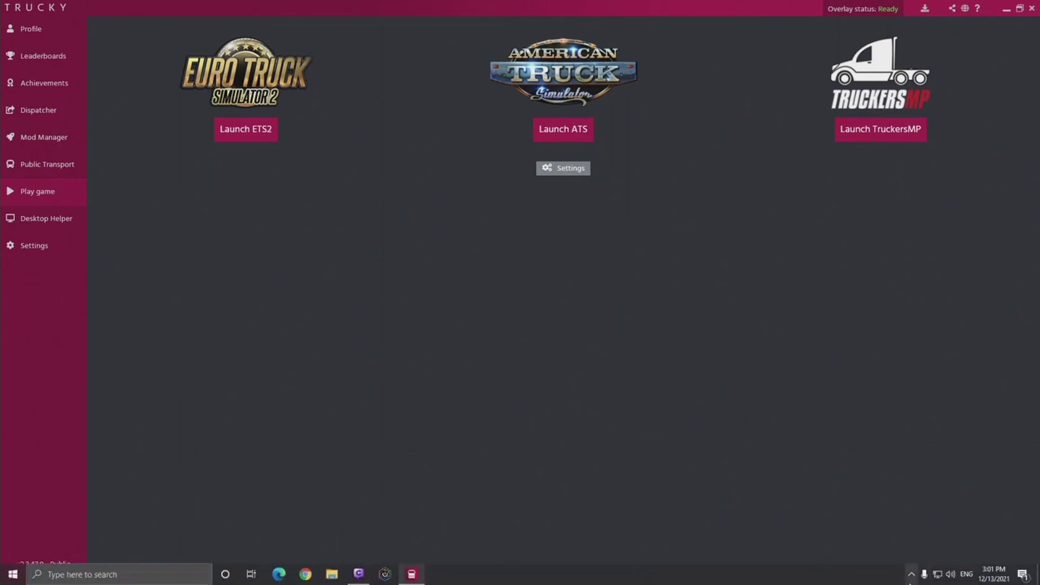
# Step: Launch TruckersMP from the Play game page and start Euro Truck Simulator 2 multiplayer
pyautogui.click(911, 574)
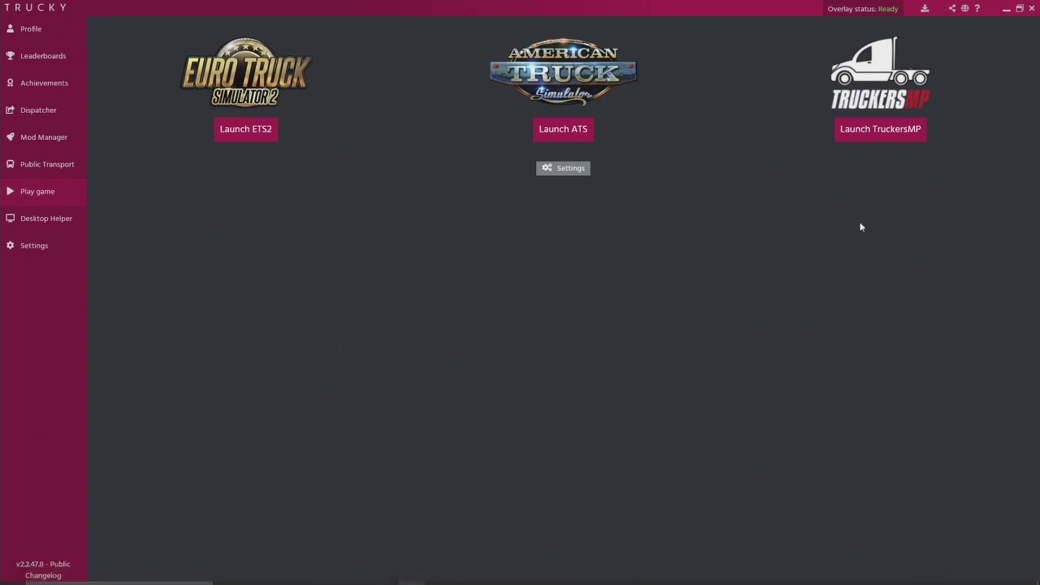
pyautogui.click(871, 134)
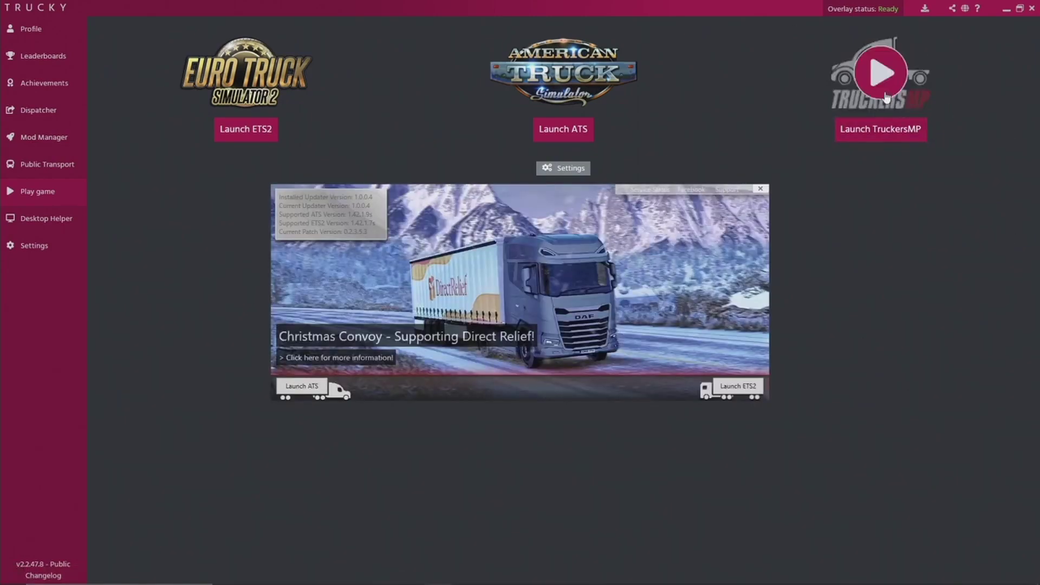
pyautogui.moveTo(504, 67)
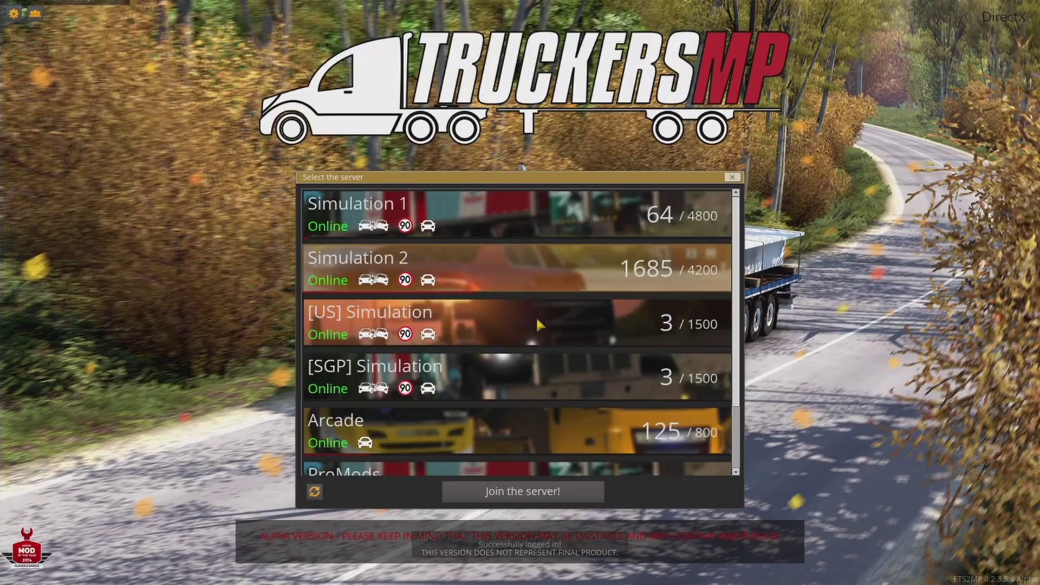
# Step: Join the Simulation 2 server, accept the SDK features confirmation and continue into the game
pyautogui.click(558, 493)
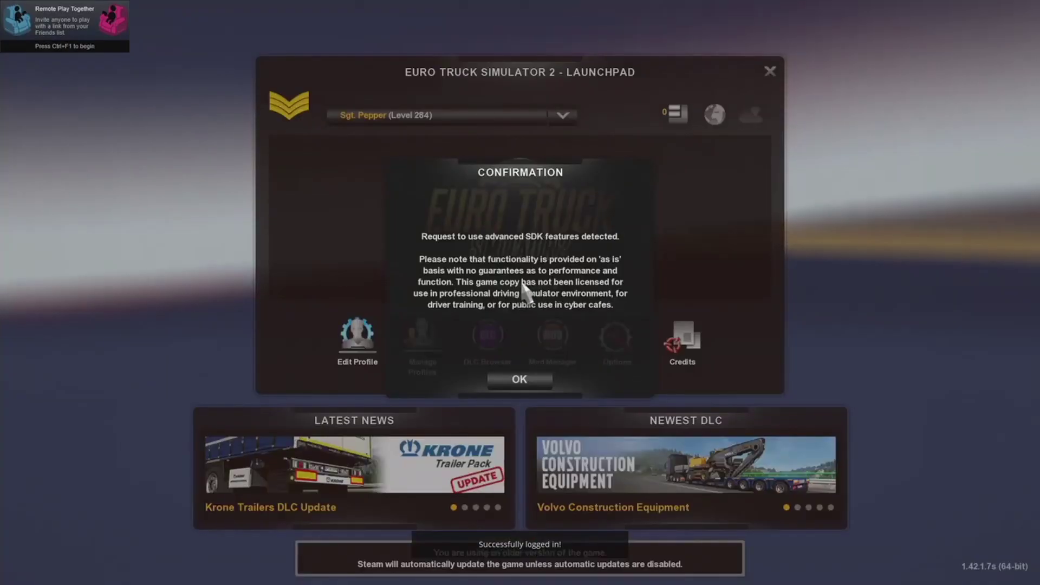
pyautogui.click(519, 379)
pyautogui.click(527, 219)
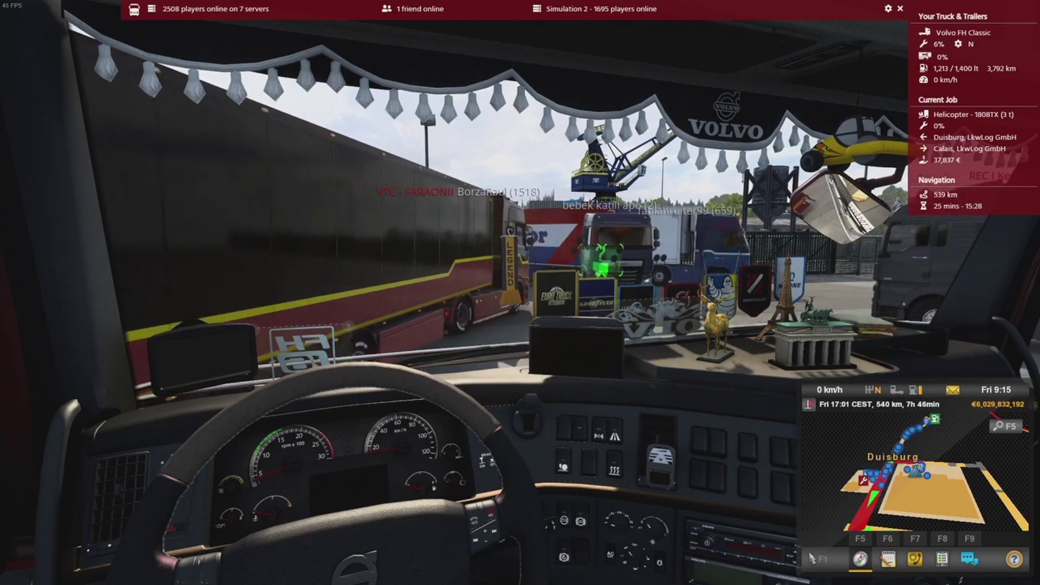
# Step: Bring up the in-game overlay and look through its general, video, Discord, Customize, TruckersMP and radio settings
pyautogui.hotkey('ctrl', 'Tab')
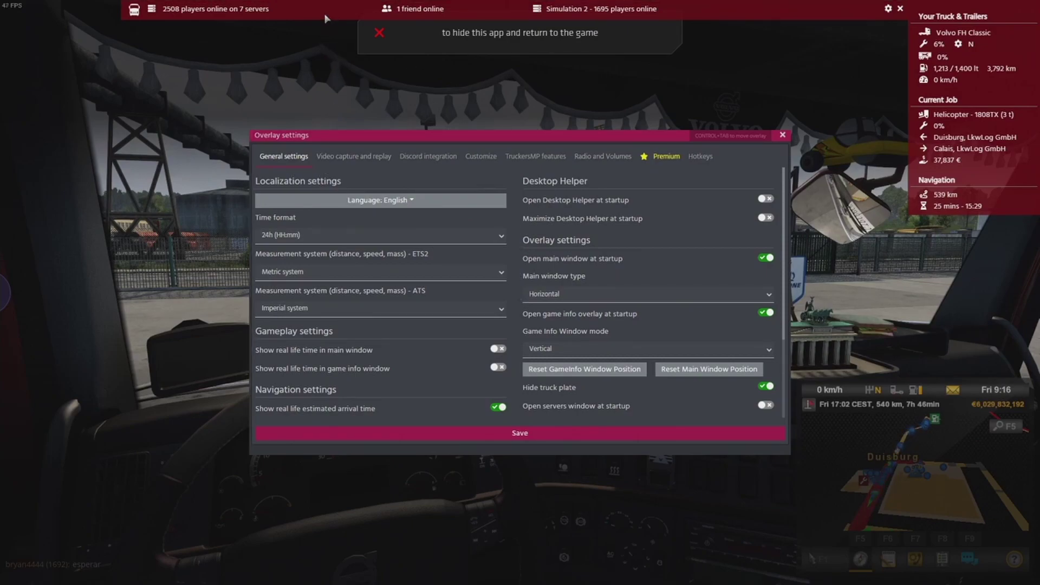
pyautogui.moveTo(325, 15)
pyautogui.mouseDown()
pyautogui.moveTo(307, 115)
pyautogui.moveTo(317, 12)
pyautogui.mouseUp()
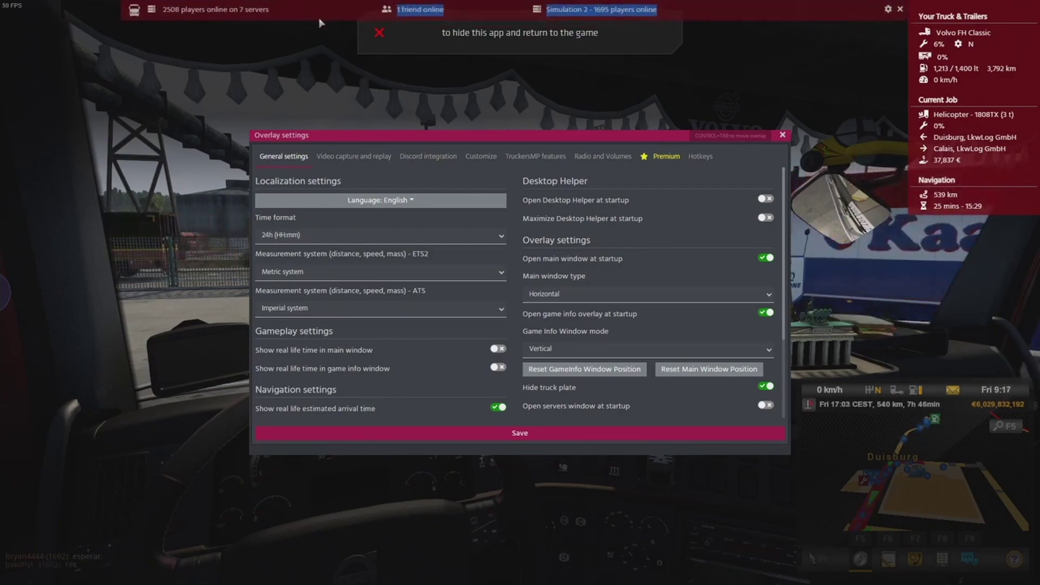
pyautogui.click(536, 156)
pyautogui.click(283, 156)
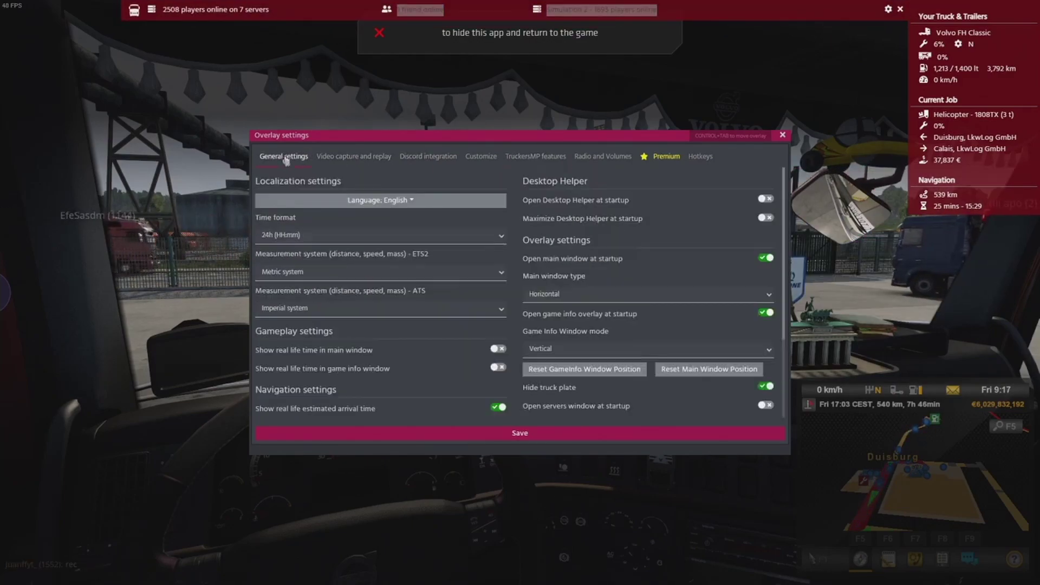
pyautogui.click(354, 156)
pyautogui.click(427, 157)
pyautogui.click(481, 156)
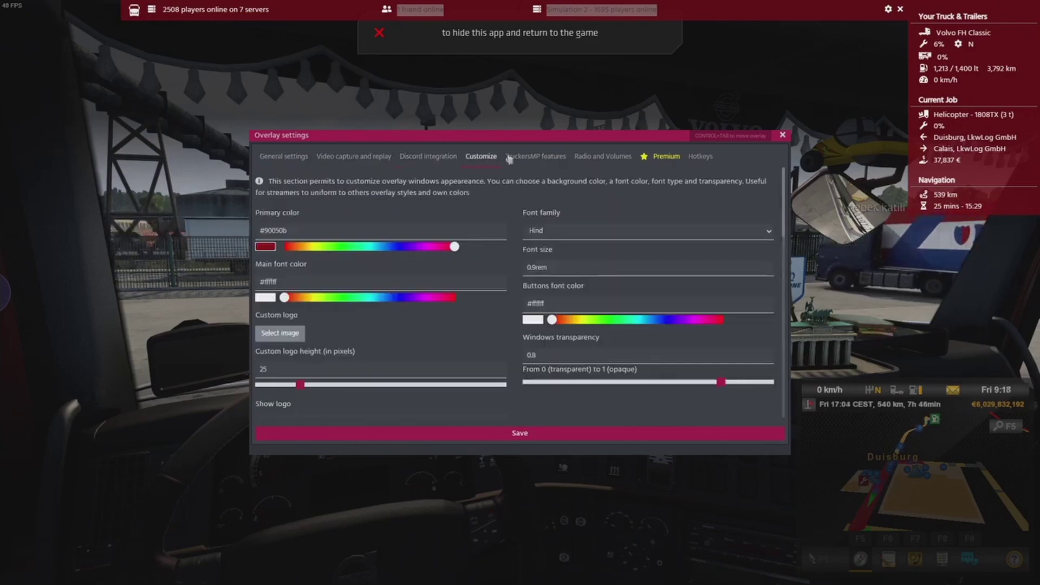
pyautogui.click(426, 158)
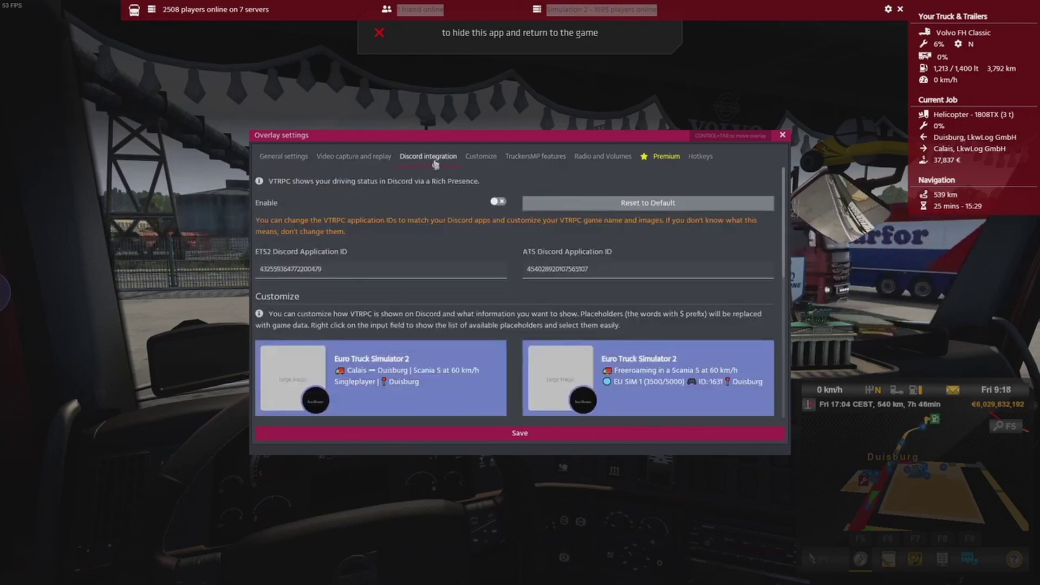
pyautogui.click(481, 157)
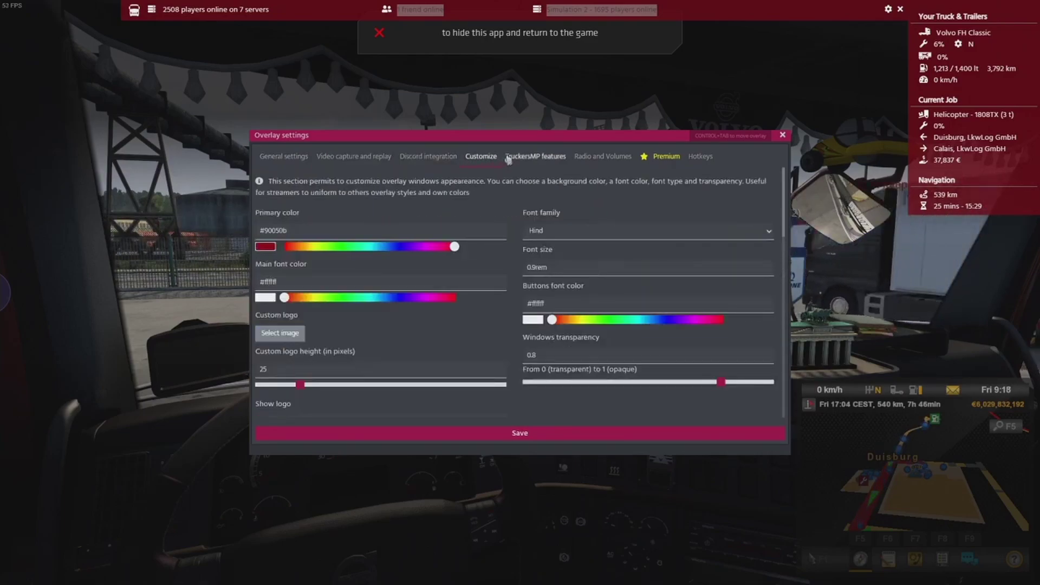
pyautogui.click(535, 157)
pyautogui.click(594, 157)
pyautogui.hotkey('ctrl', 'Tab')
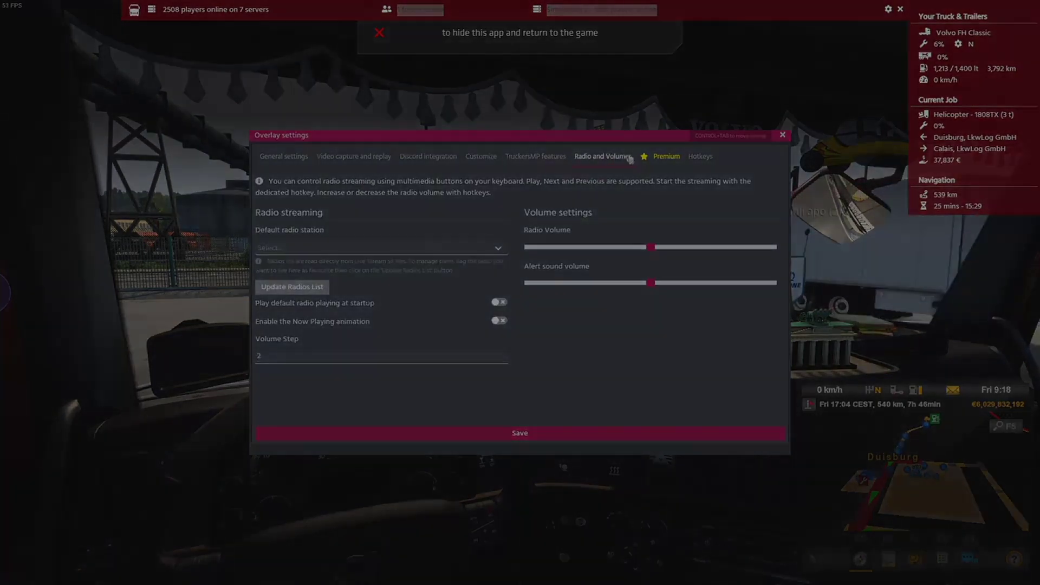
# Step: Show the hotkey list in the overlay settings, then reposition and enlarge the window so the whole list fits
pyautogui.click(700, 156)
pyautogui.moveTo(643, 168); pyautogui.dragTo(507, 133)
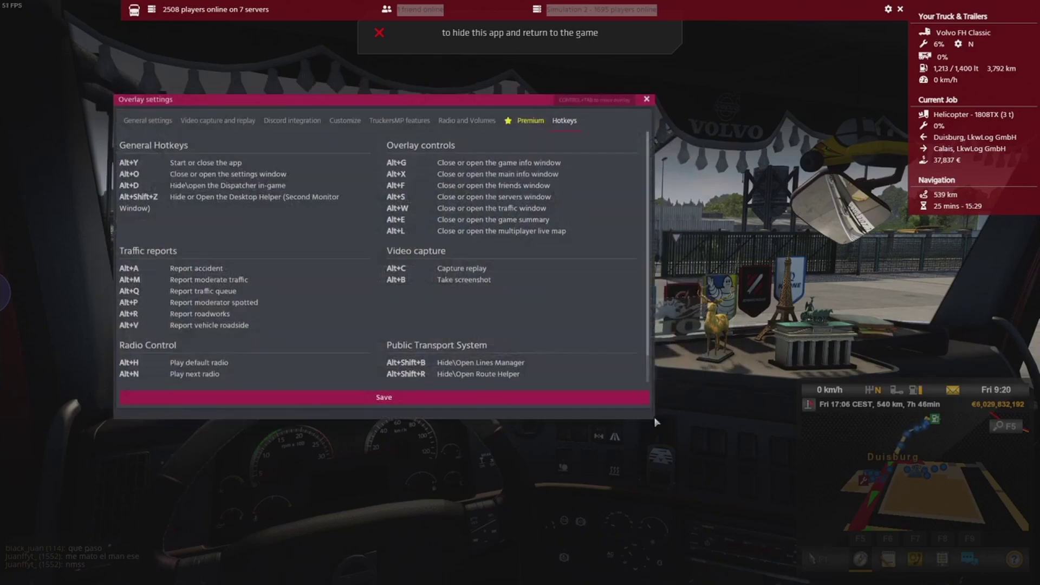
pyautogui.moveTo(656, 421); pyautogui.dragTo(724, 453)
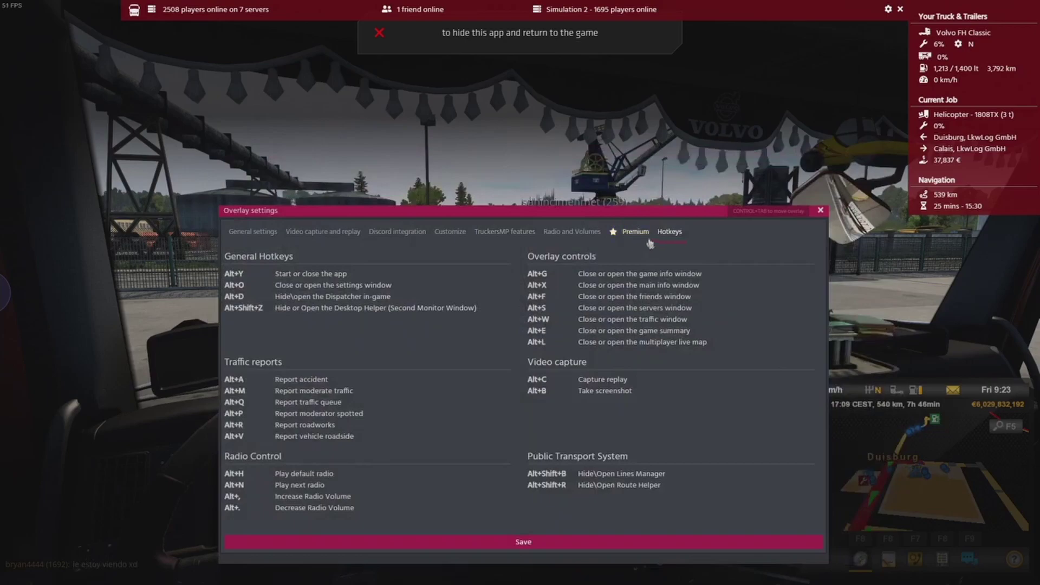
# Step: Test the information and notification window positions in the TruckersMP features and look through the Customize settings
pyautogui.click(504, 232)
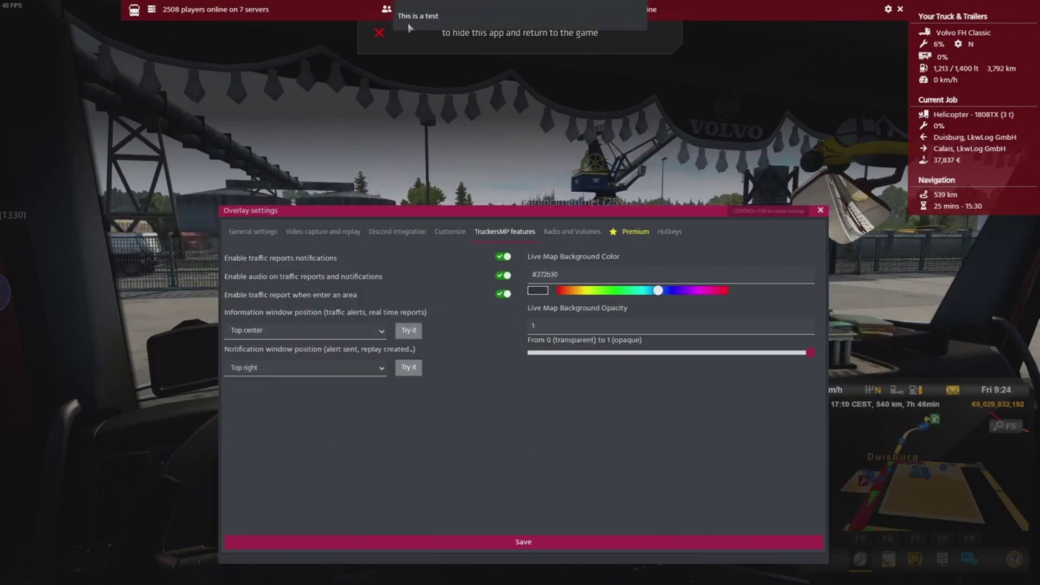
pyautogui.click(409, 368)
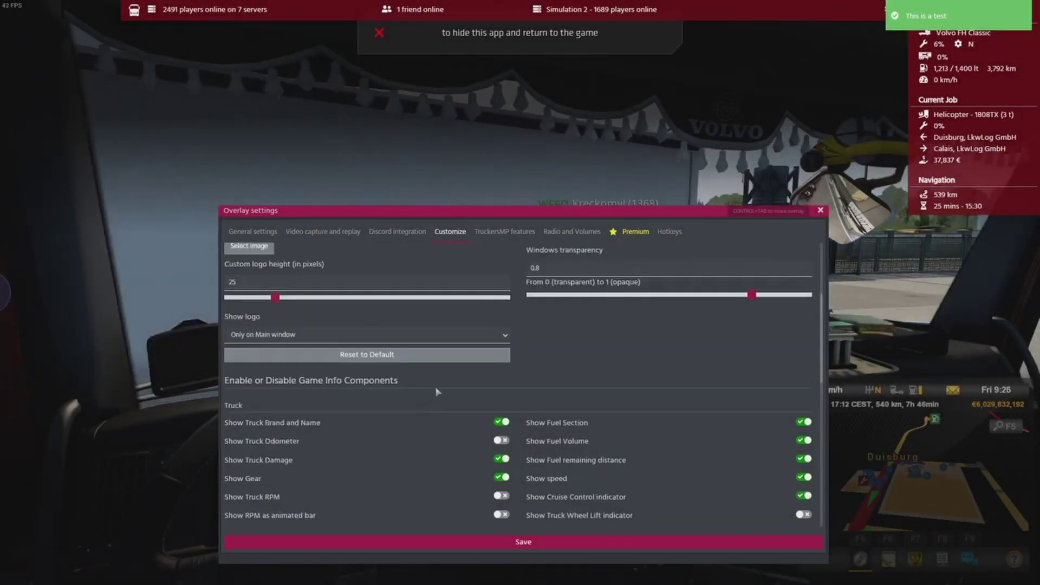
pyautogui.scroll(3, 437, 391)
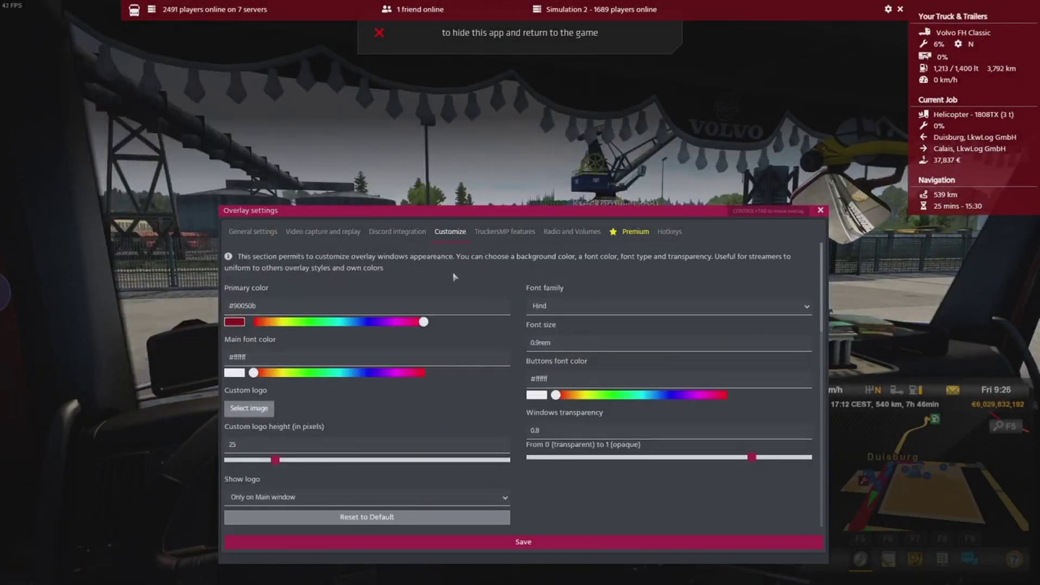
pyautogui.scroll(-6, 454, 297)
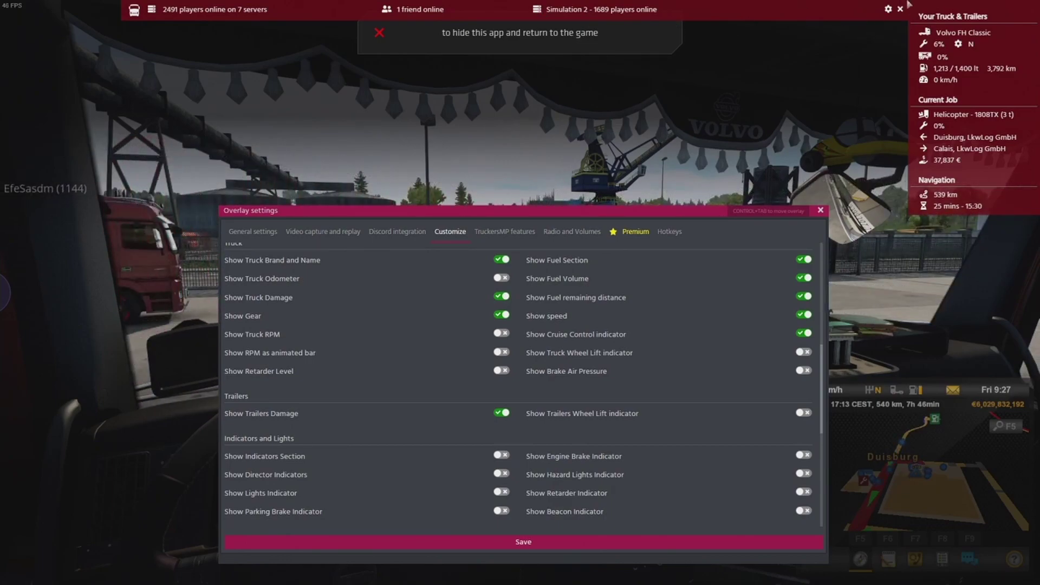
# Step: Shift the truck and job info overlay slightly closer to the corner of the game screen
pyautogui.moveTo(1010, 16); pyautogui.dragTo(1023, 32)
pyautogui.click(1022, 33)
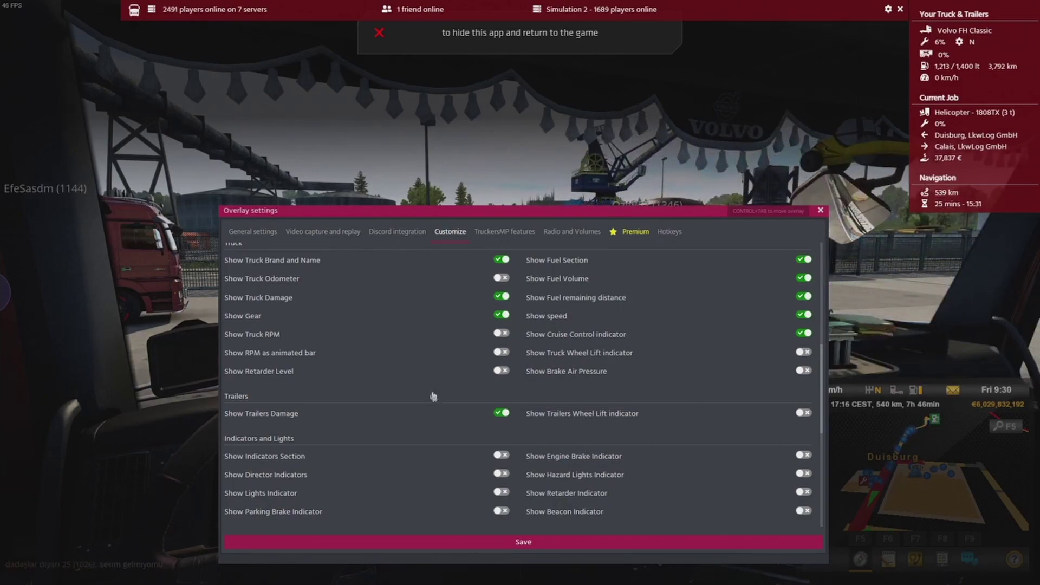
# Step: Review the game info component options from Truck to Game Info vertical mode, and close the overlay settings
pyautogui.scroll(-5, 517, 340)
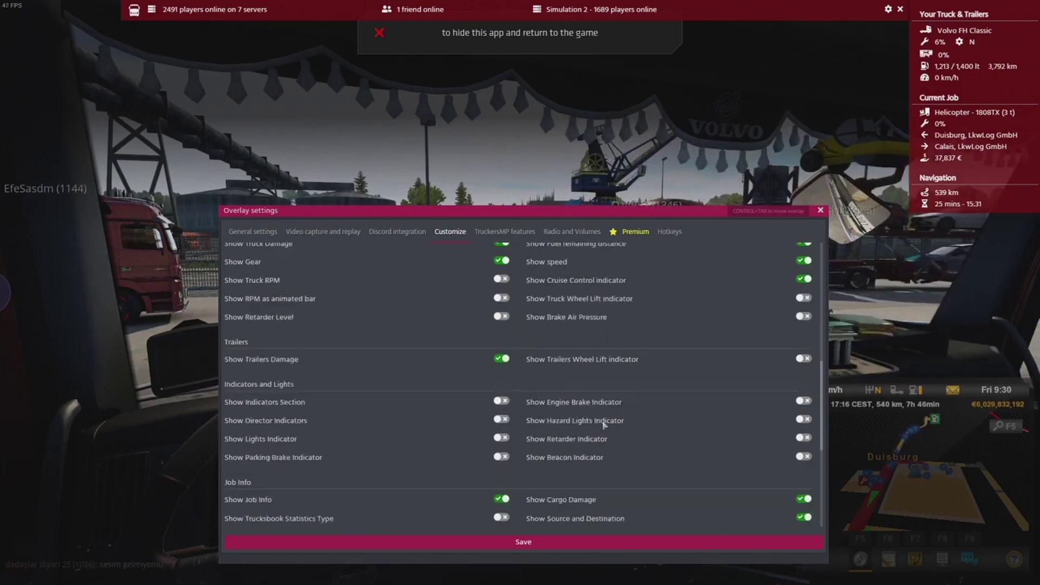
pyautogui.scroll(-4, 516, 342)
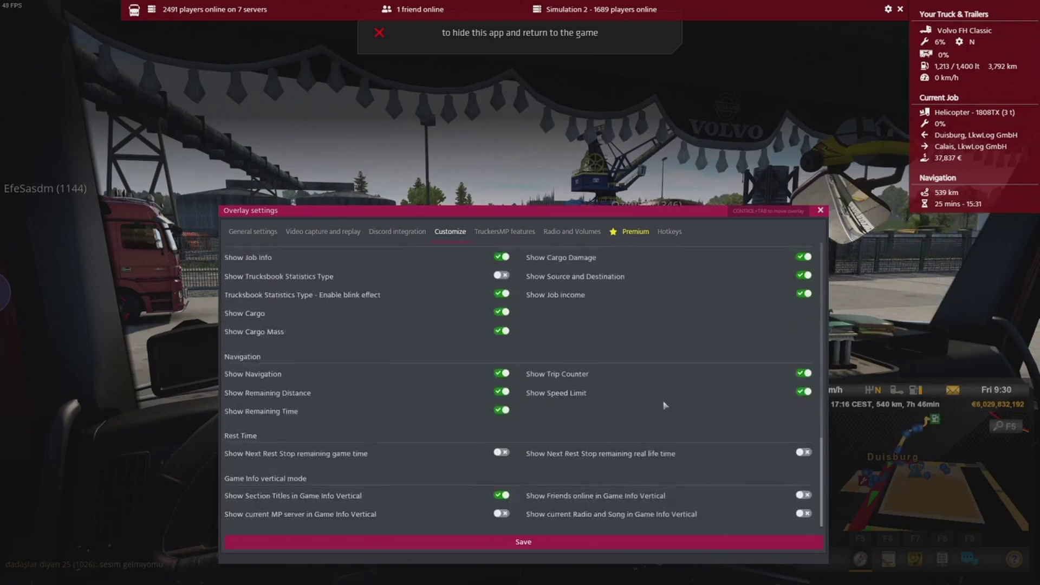
pyautogui.scroll(10, 713, 443)
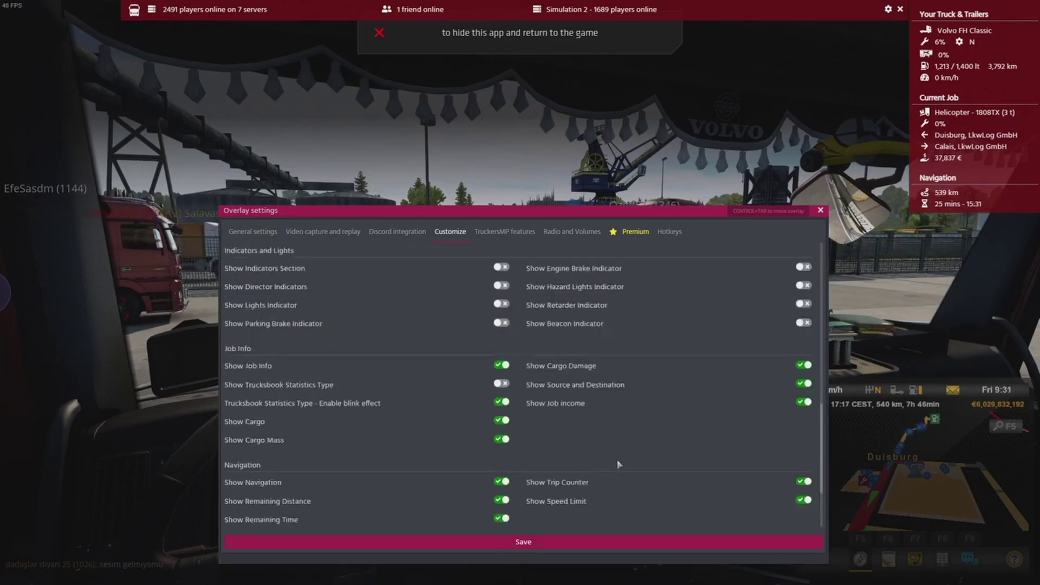
pyautogui.scroll(3, 711, 487)
pyautogui.scroll(-6, 670, 483)
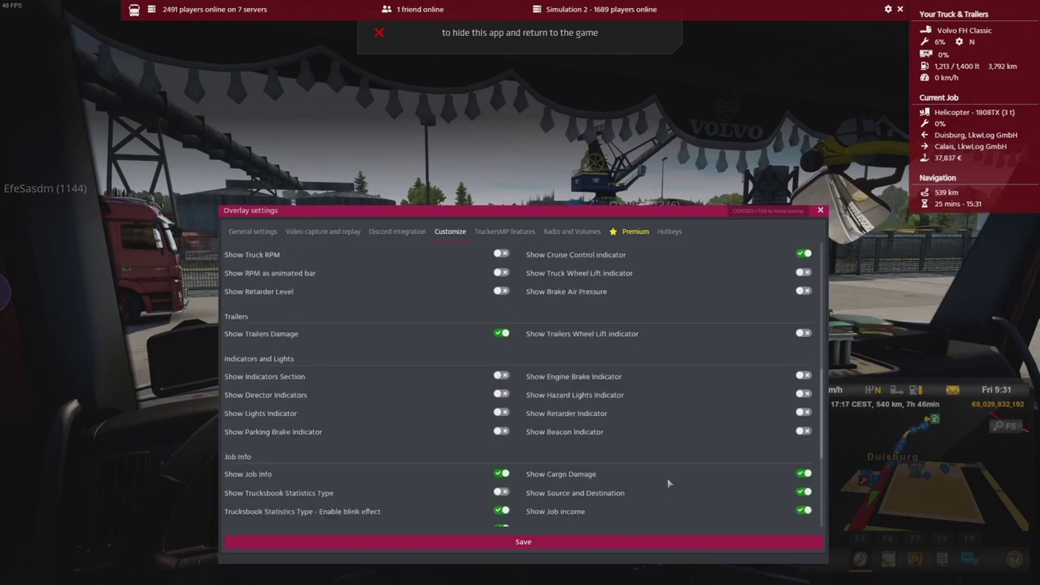
pyautogui.scroll(-6, 477, 432)
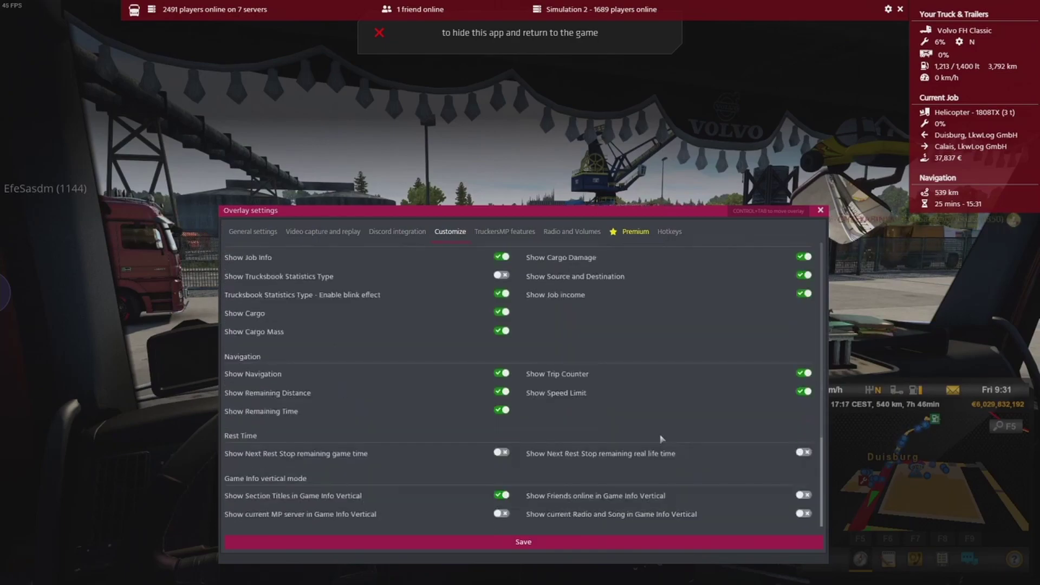
pyautogui.scroll(10, 599, 439)
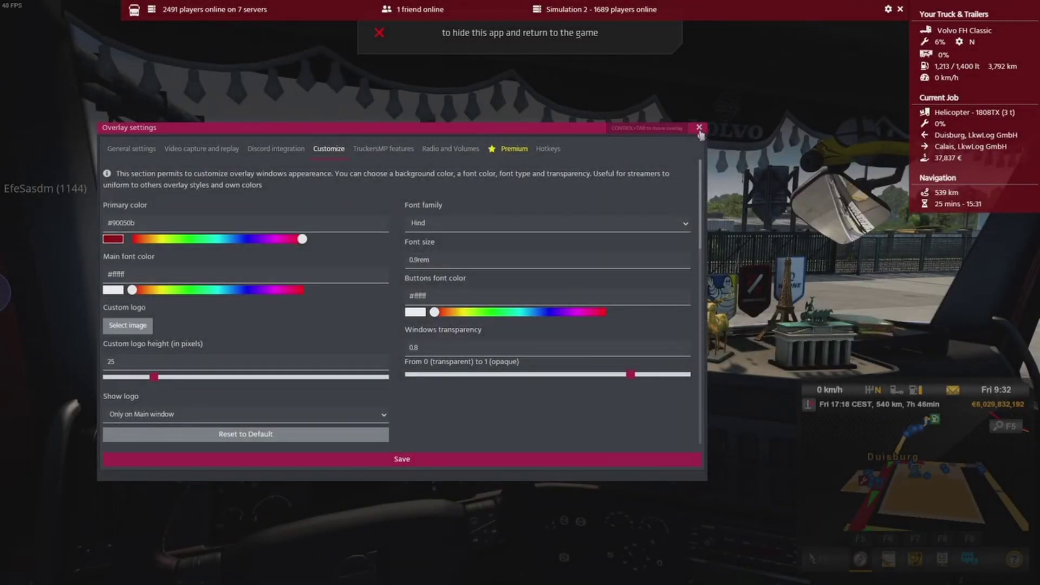
pyautogui.click(699, 128)
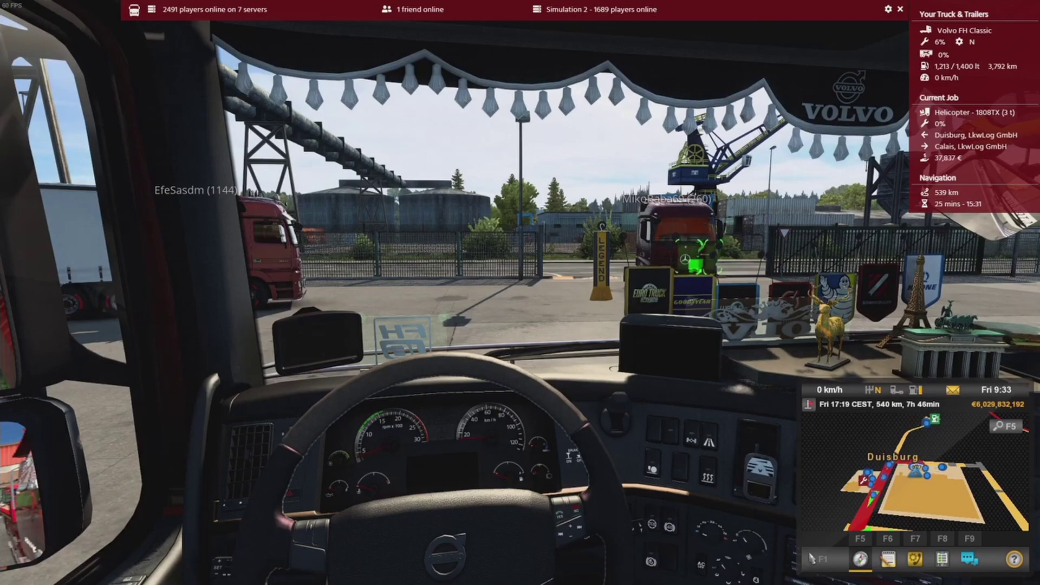
# Step: View the Dispatcher's delivery form in the overlay and return to the game
pyautogui.hotkey('ctrl', 'Tab')
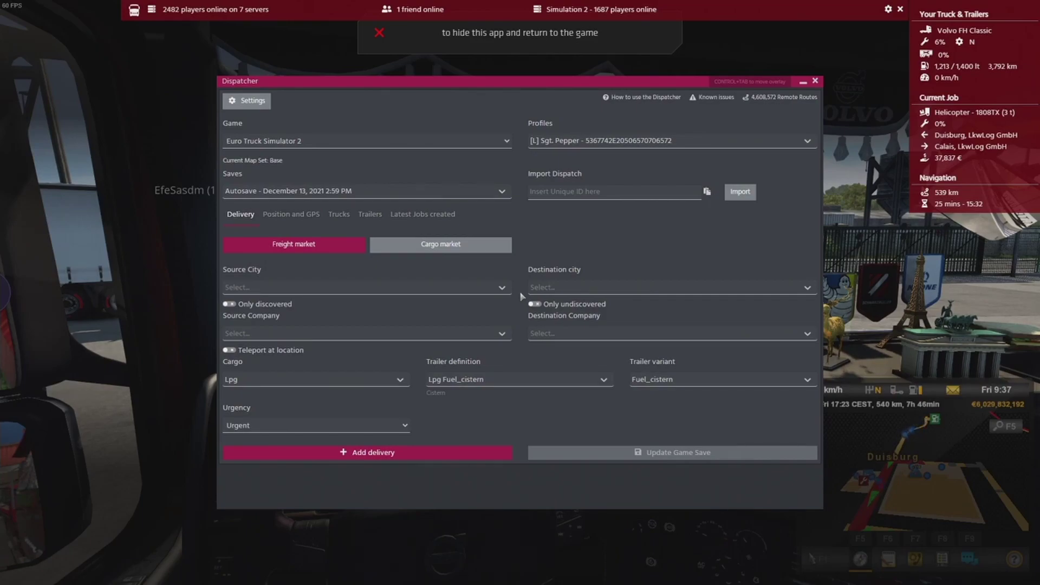
pyautogui.hotkey('ctrl', 'Tab')
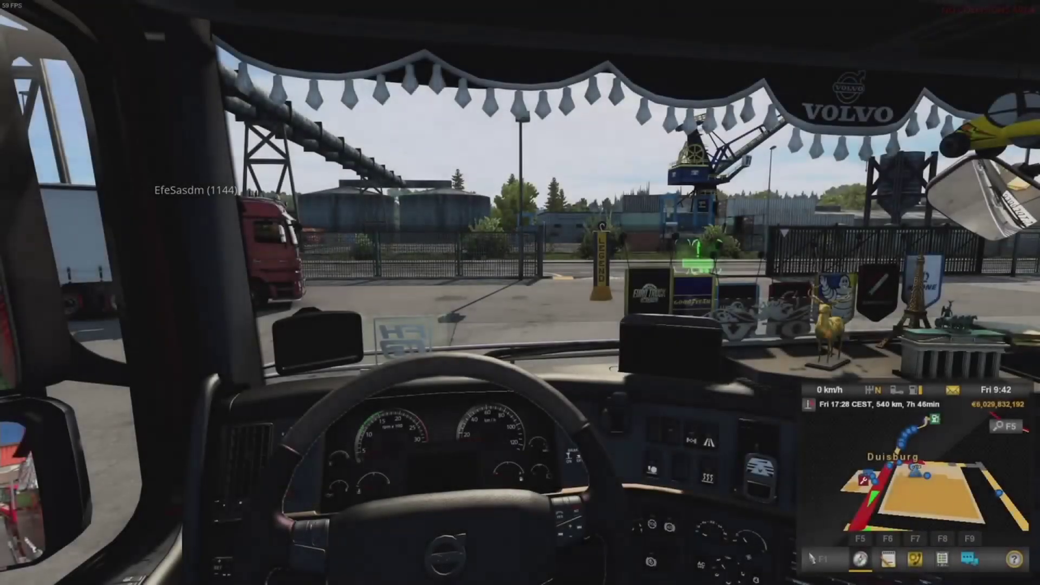
# Step: Cancel the current helicopter delivery job to Calais and accept the penalty fee
pyautogui.press('F6')
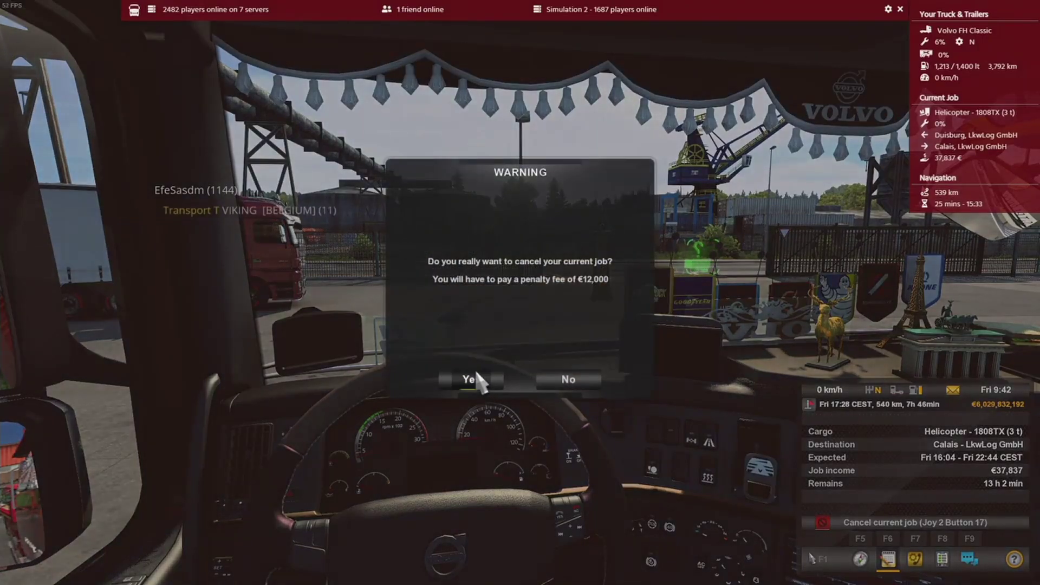
pyautogui.click(475, 374)
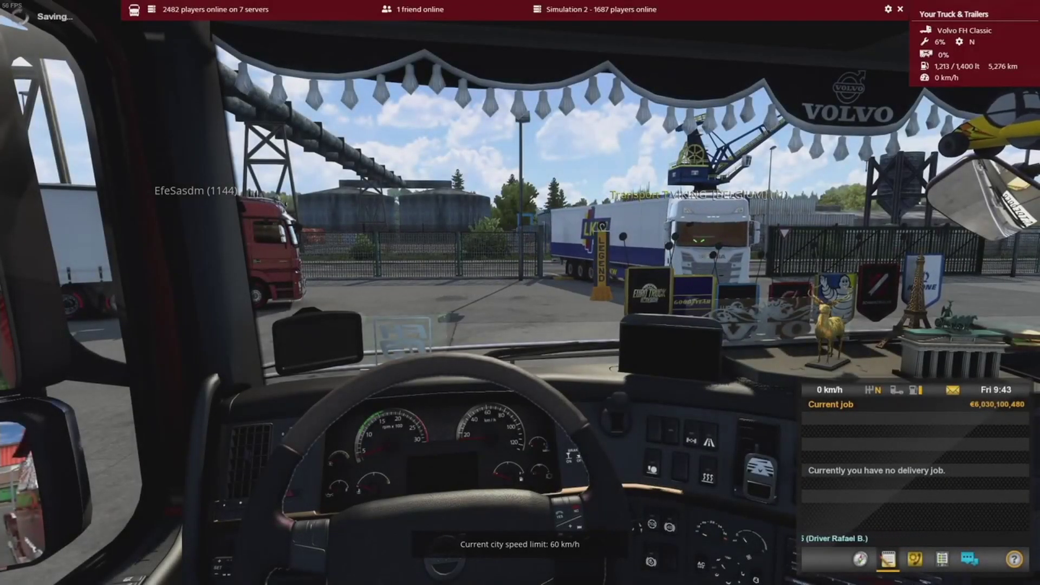
# Step: Open the owned trailers list, sort it by number and pick the Refrigerated, Moving Floor trailer in Duisburg
pyautogui.press('Escape')
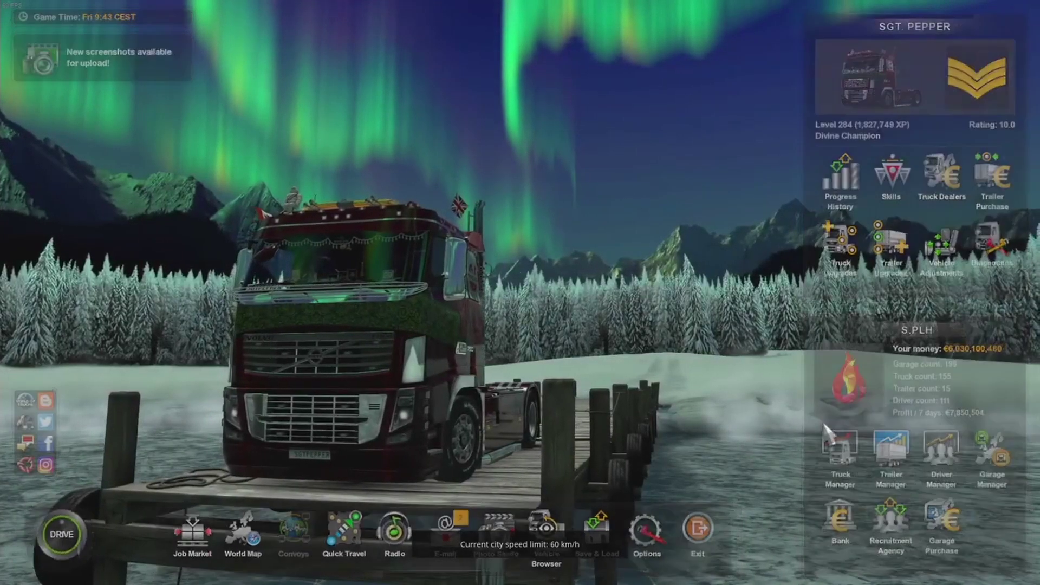
pyautogui.click(893, 461)
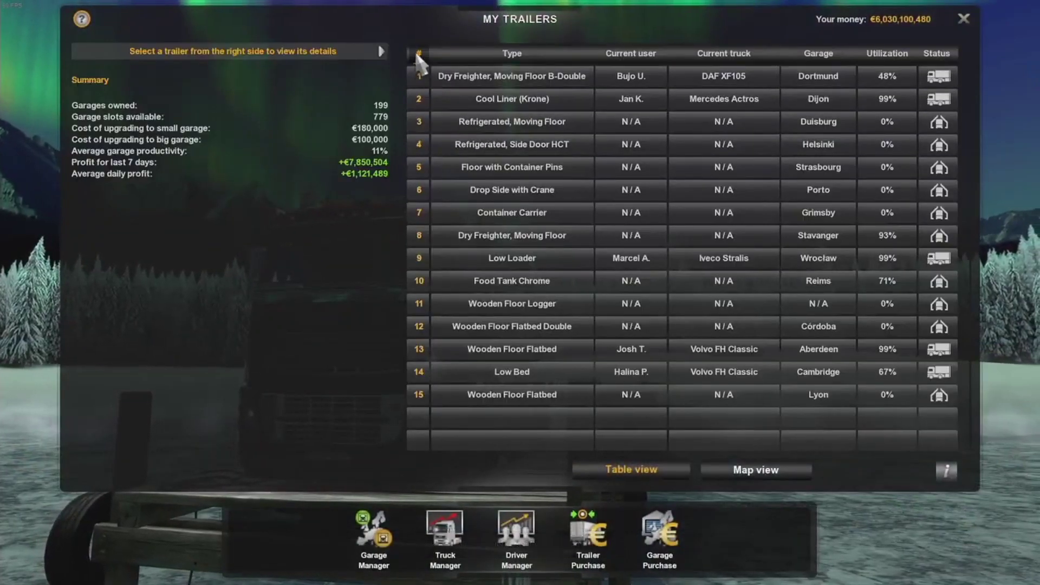
pyautogui.click(418, 55)
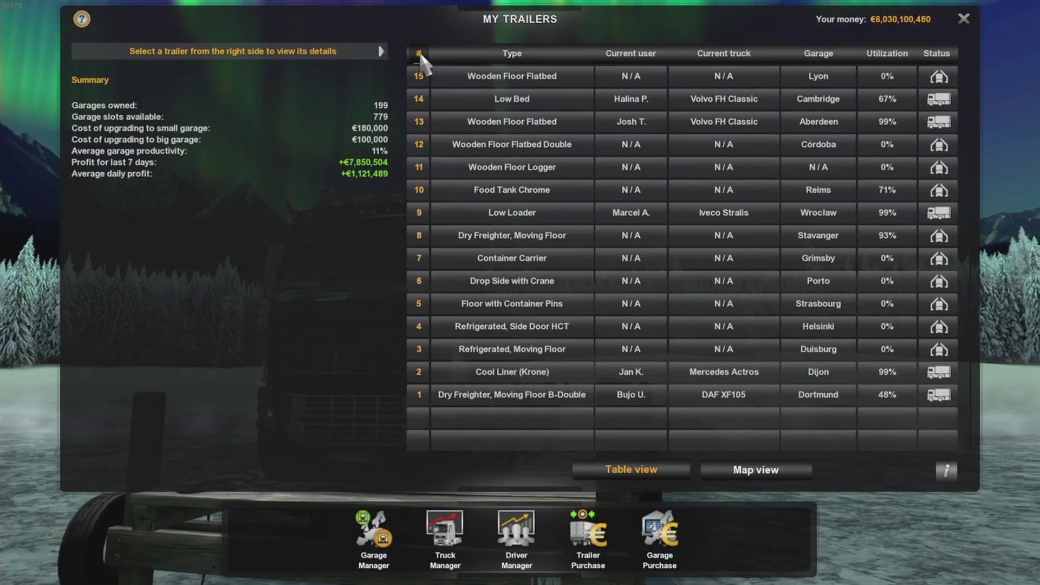
pyautogui.click(420, 53)
pyautogui.click(488, 121)
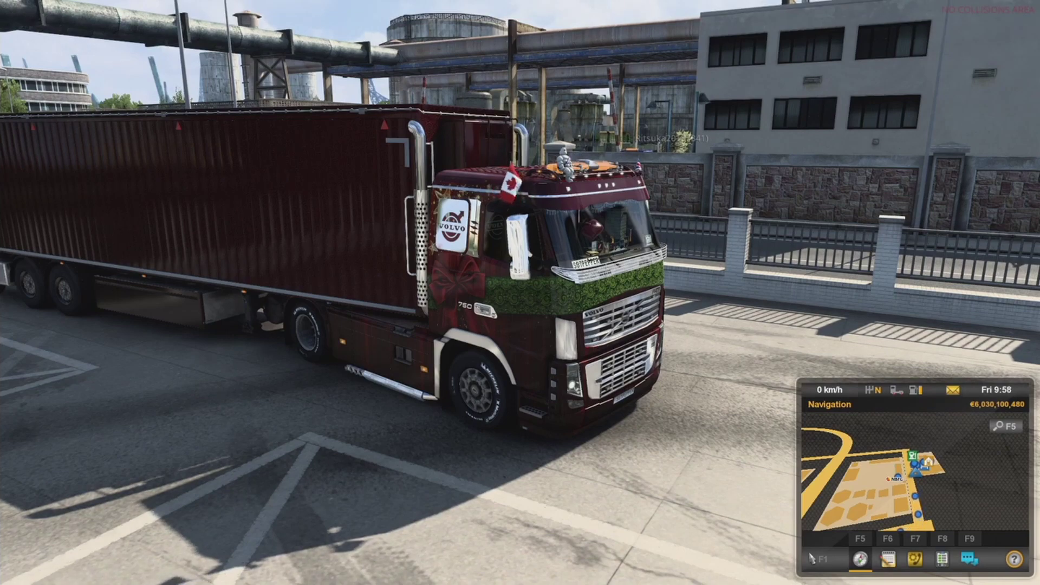
# Step: Save the current game progress as a new save and return to driving
pyautogui.press('Escape')
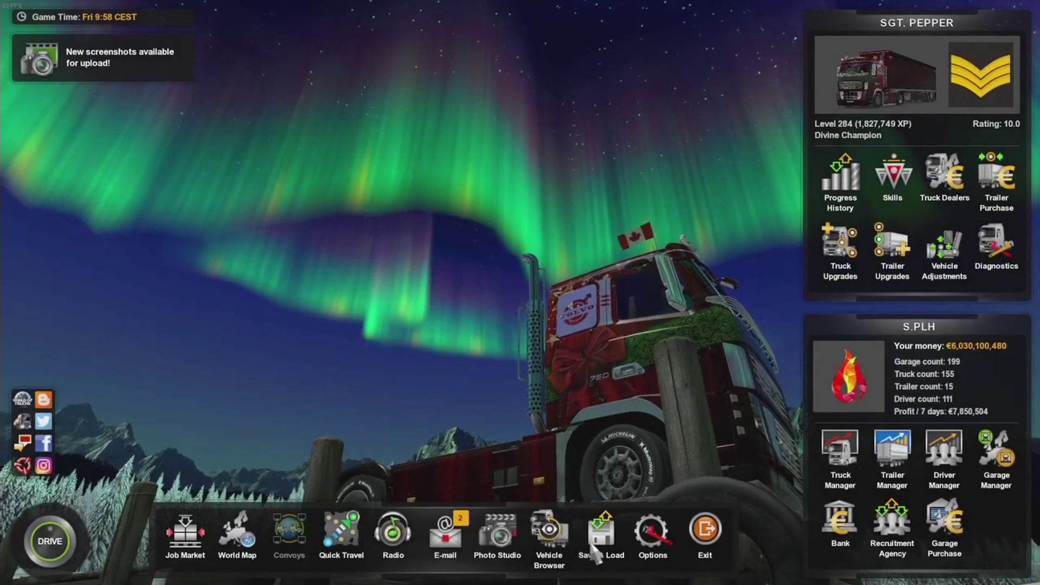
pyautogui.click(600, 534)
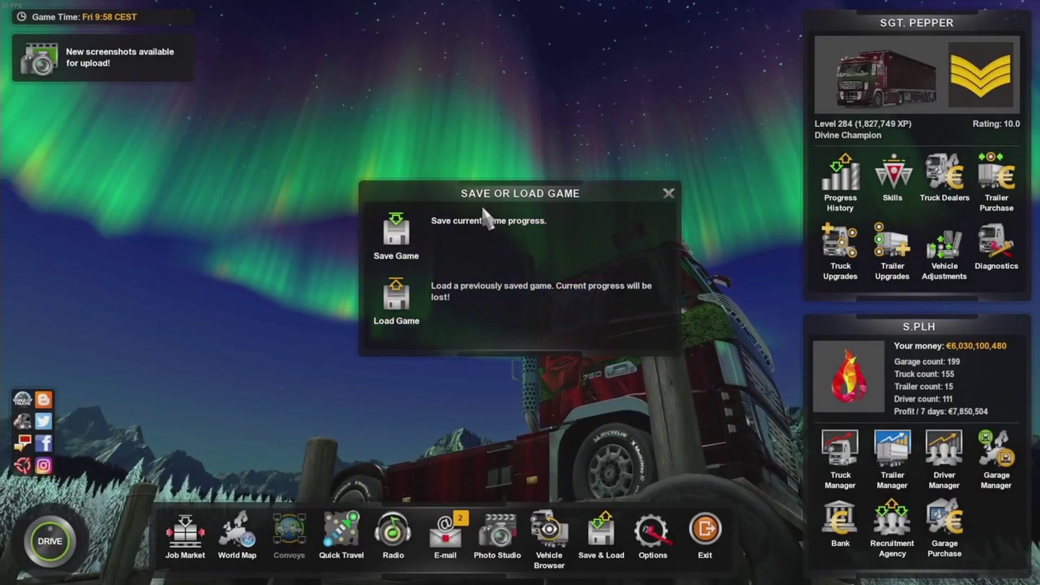
pyautogui.click(488, 217)
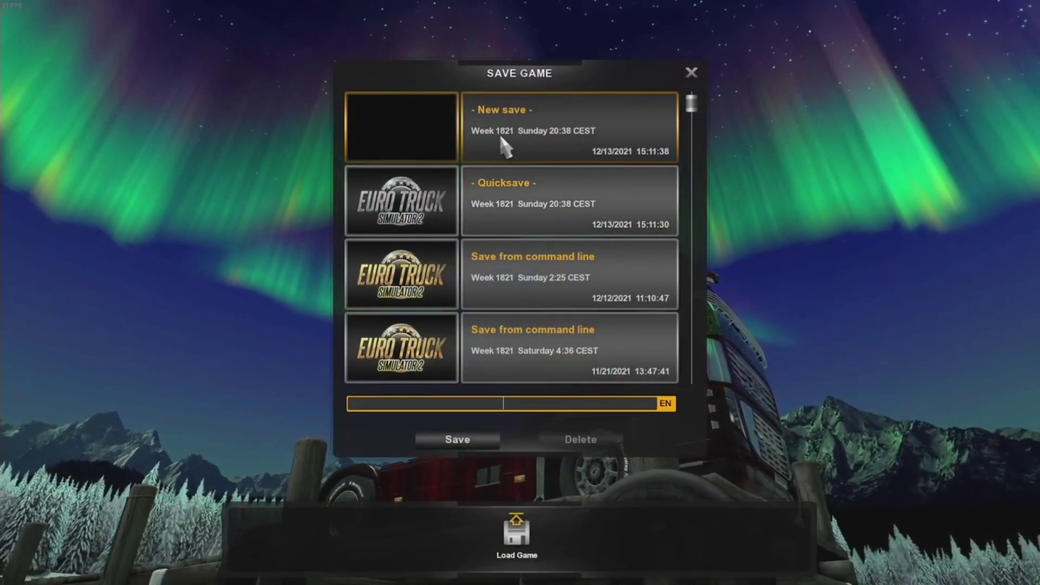
pyautogui.click(459, 440)
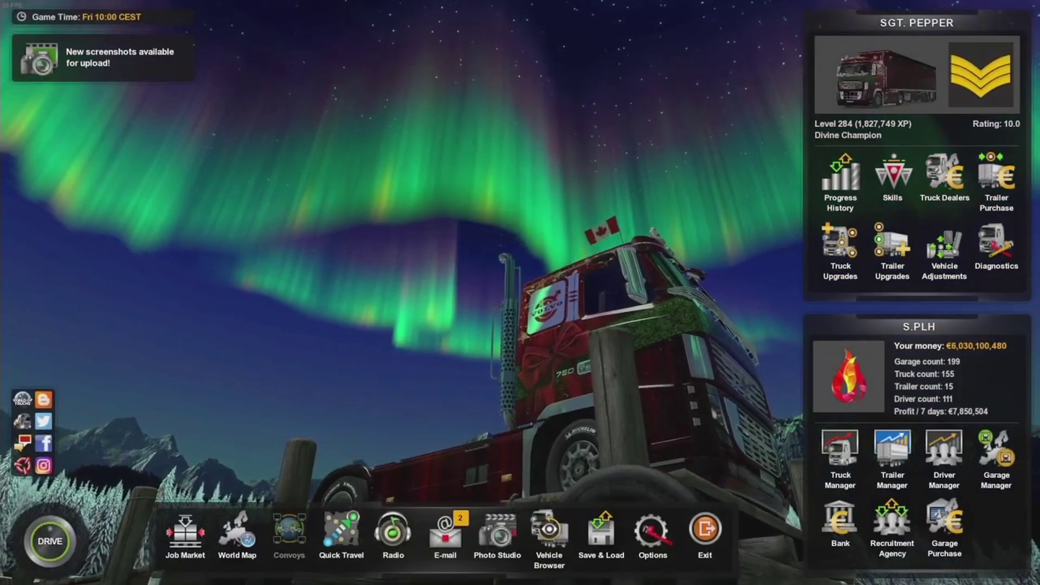
pyautogui.click(70, 544)
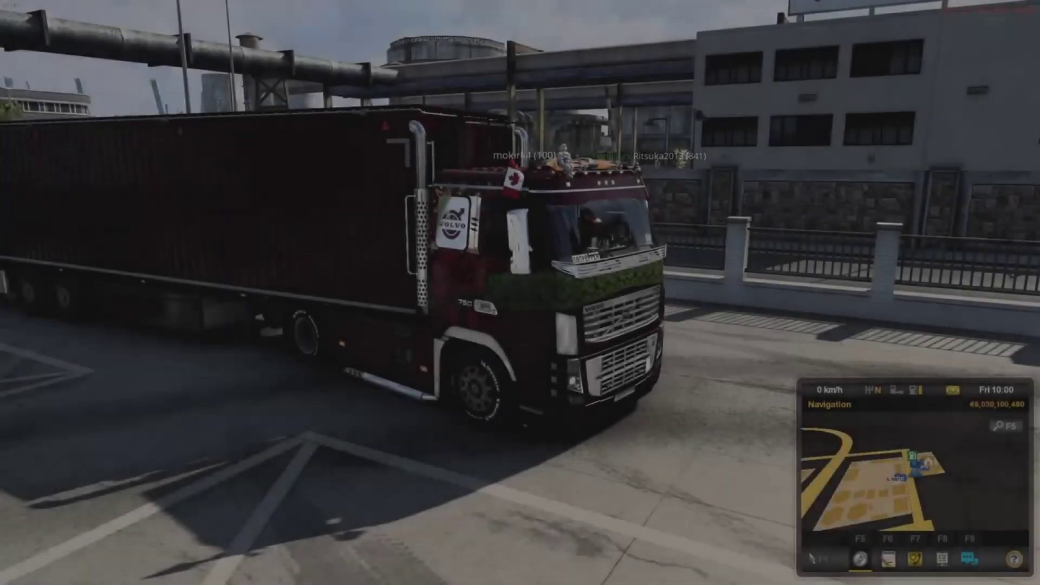
pyautogui.hotkey('shift', 'Tab')
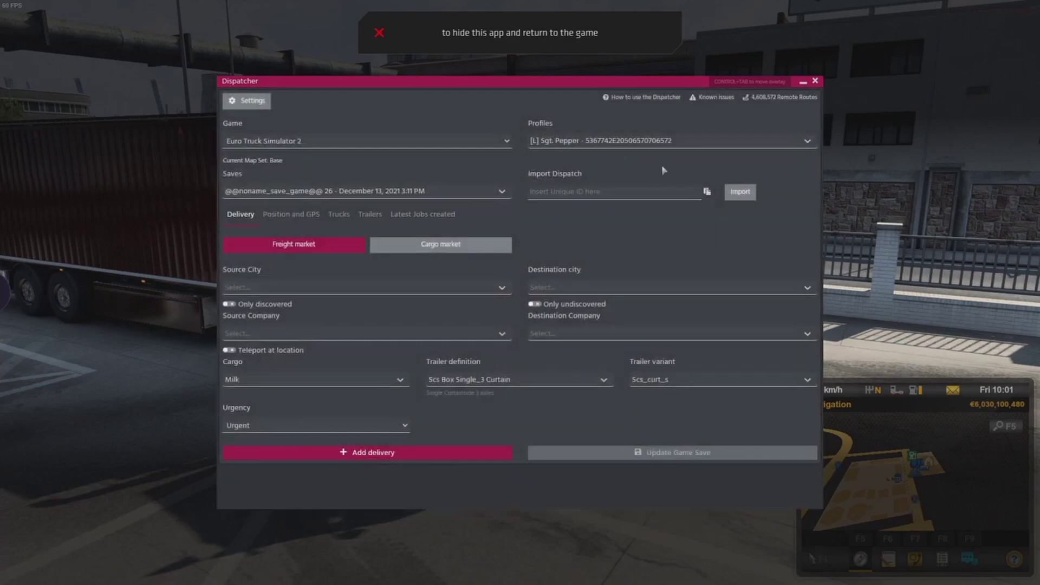
pyautogui.click(297, 142)
pyautogui.click(310, 147)
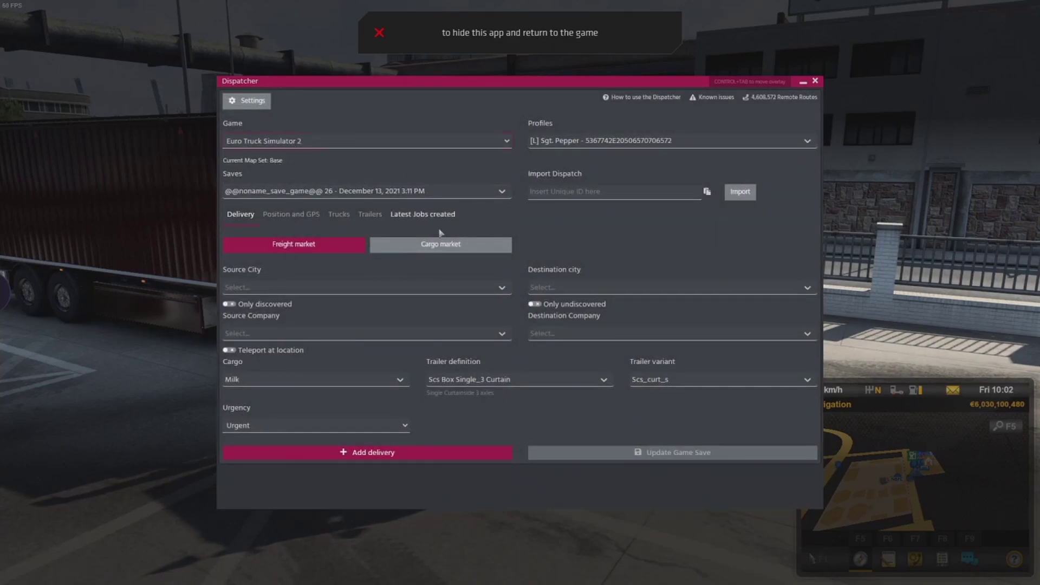
pyautogui.click(566, 144)
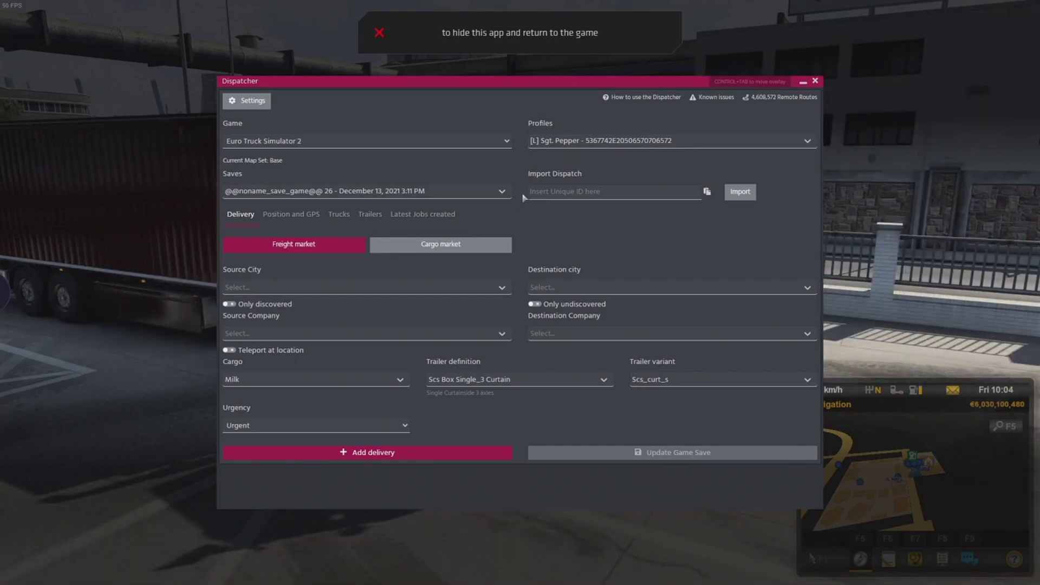
pyautogui.click(504, 194)
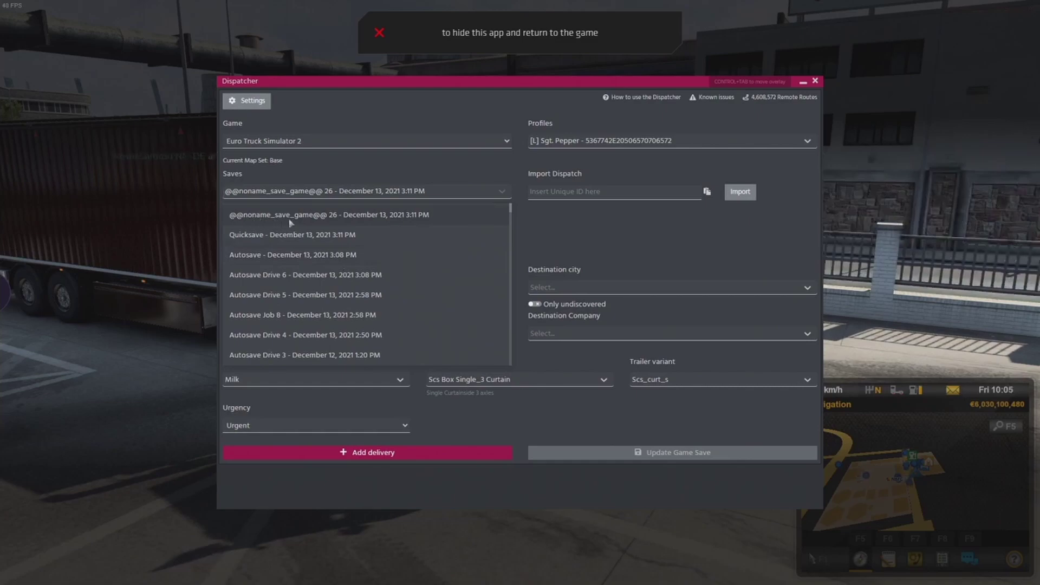
pyautogui.click(374, 219)
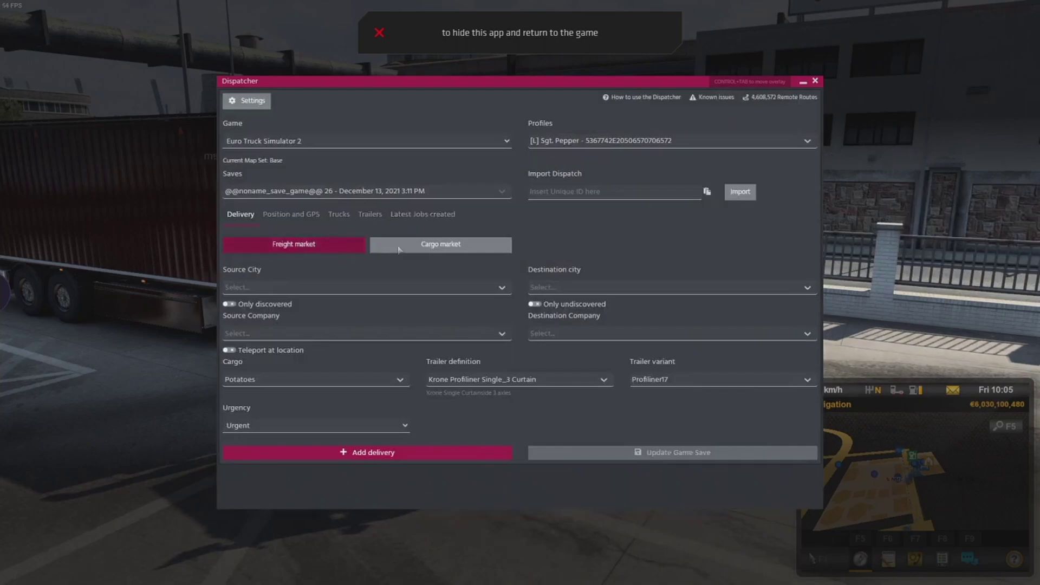
# Step: Switch the delivery to the cargo market and choose Watermelons as the cargo for the current refrigerated trailer
pyautogui.click(441, 248)
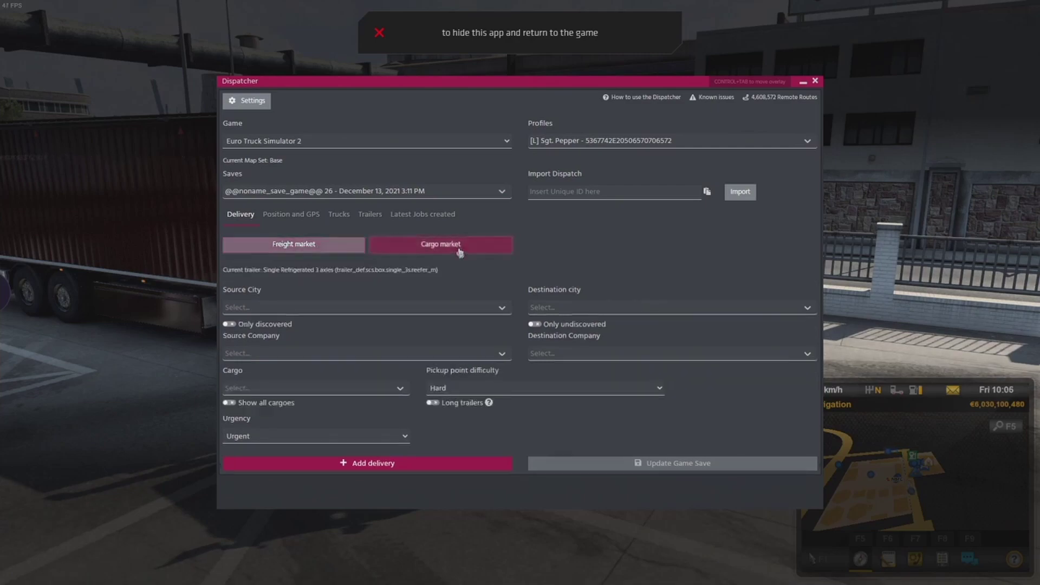
pyautogui.moveTo(443, 277); pyautogui.dragTo(270, 275)
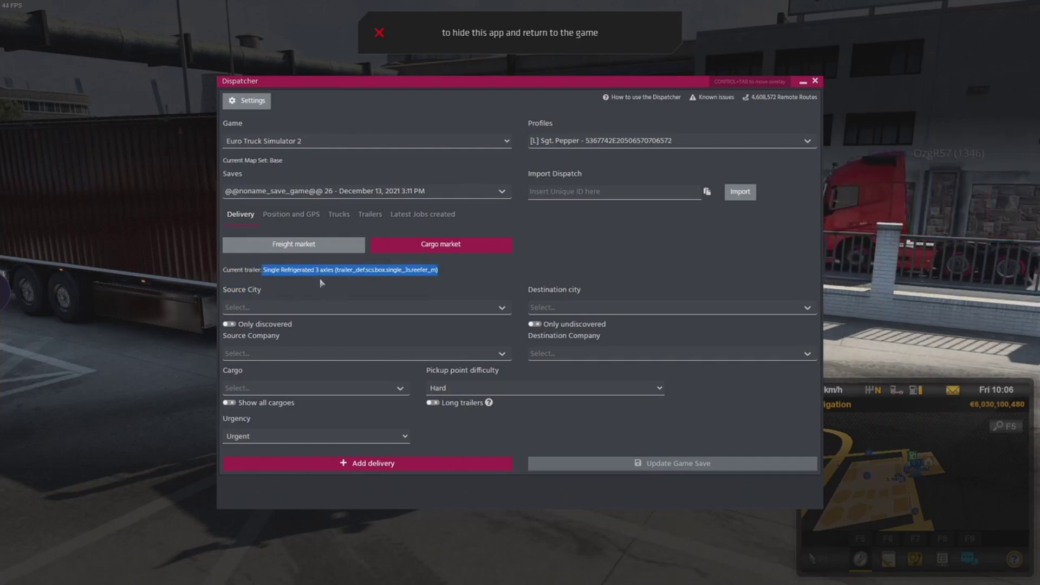
pyautogui.click(386, 396)
pyautogui.scroll(-10, 347, 425)
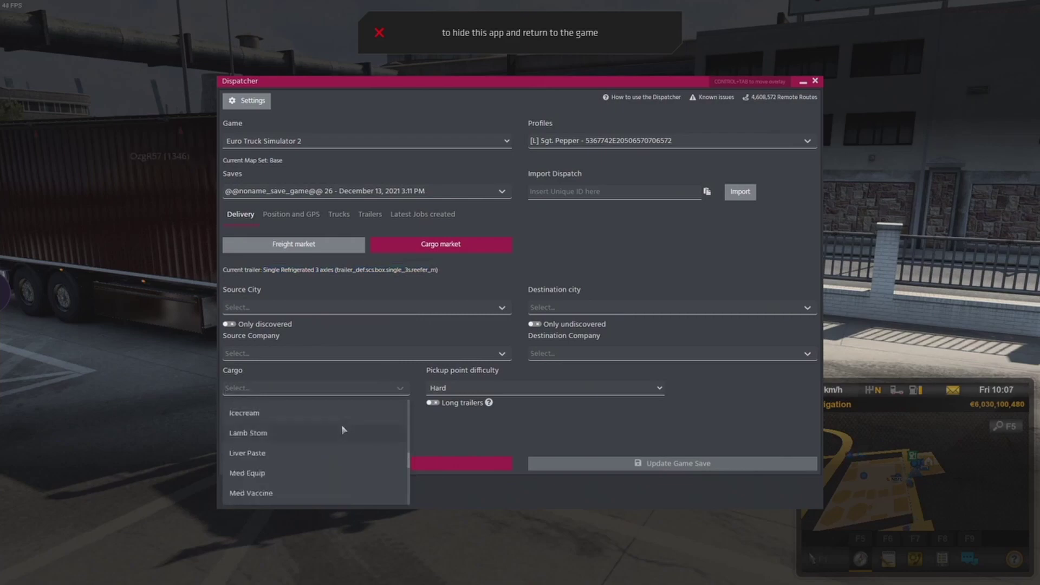
pyautogui.click(267, 492)
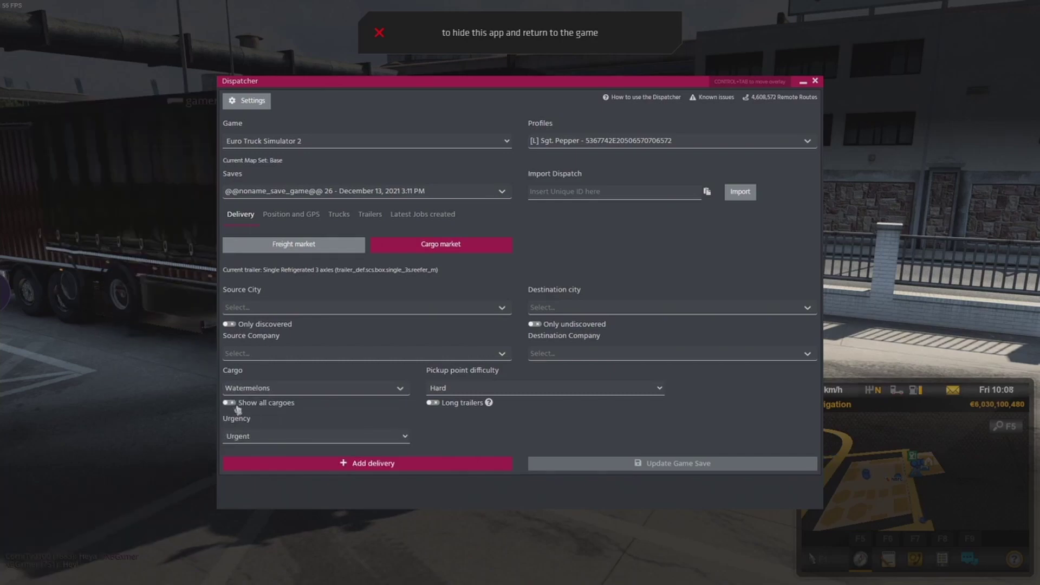
# Step: Try Yacht from the list of all cargoes, and go back to the trailer-compatible list with Watermelons as the cargo
pyautogui.click(371, 395)
pyautogui.scroll(-3, 338, 436)
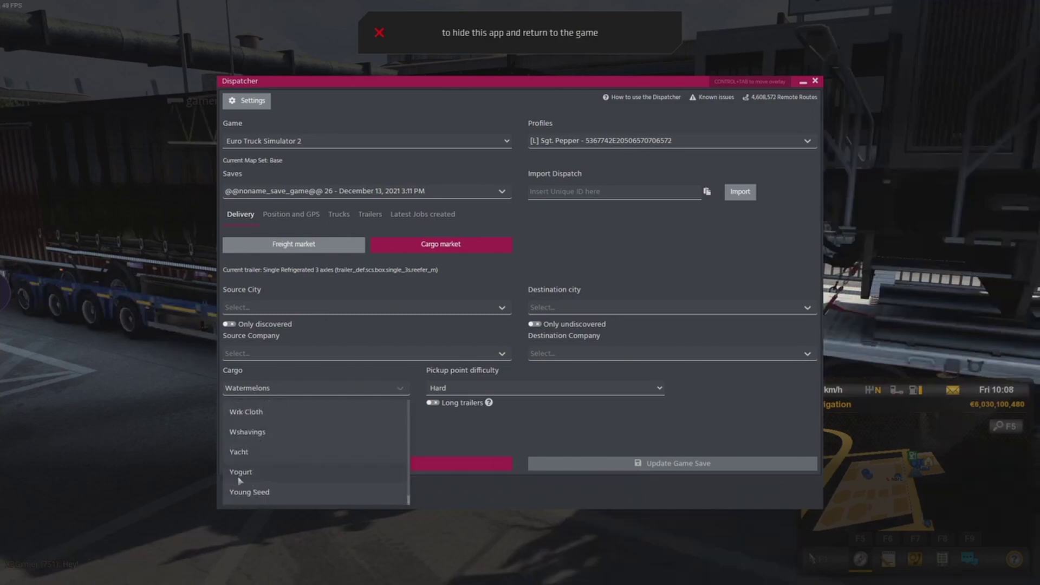
pyautogui.scroll(1, 273, 476)
pyautogui.scroll(-1, 255, 472)
pyautogui.click(242, 456)
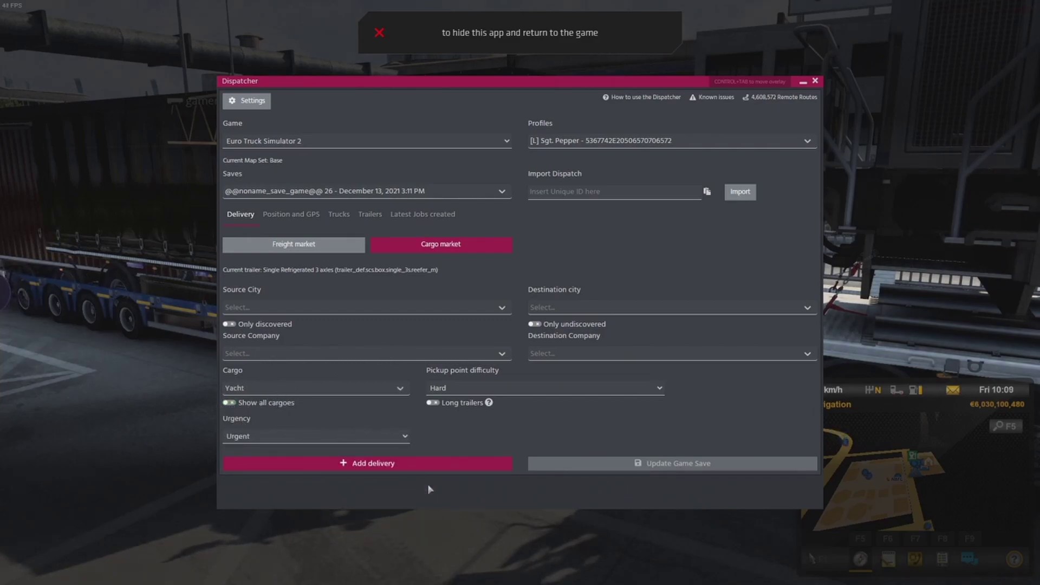
pyautogui.click(270, 394)
pyautogui.scroll(-5, 290, 446)
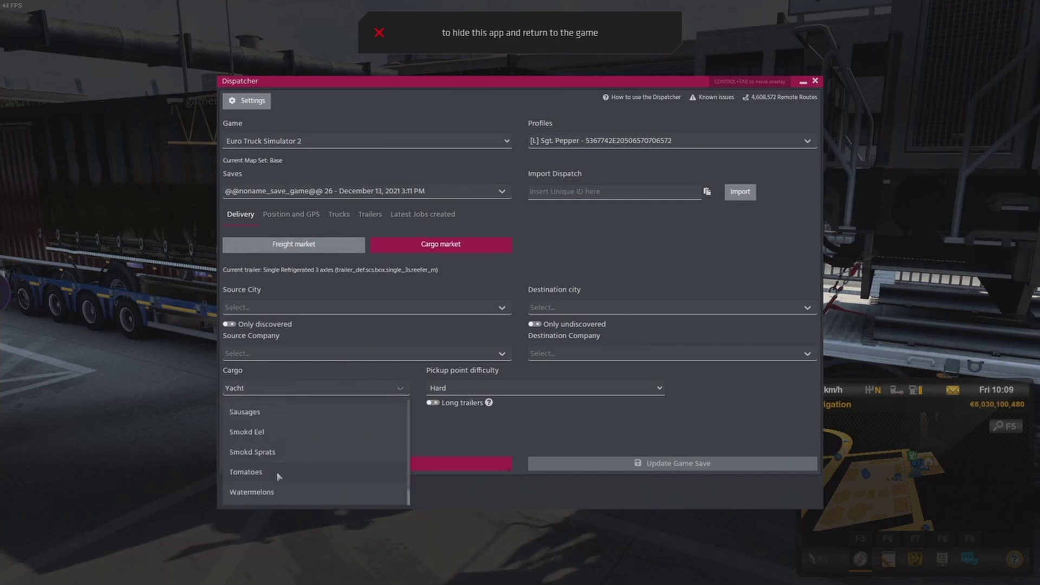
pyautogui.click(237, 493)
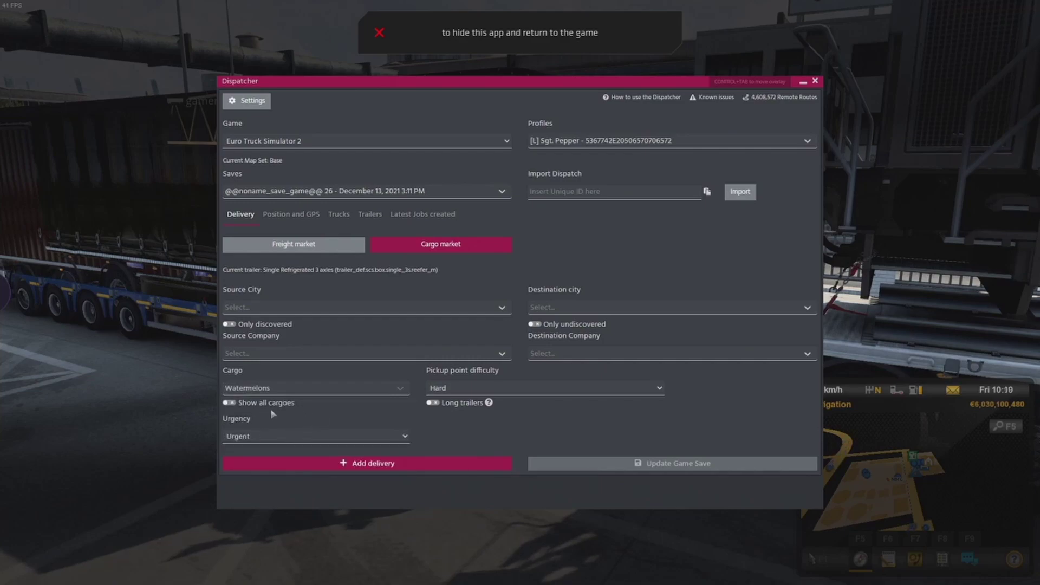
# Step: Set the delivery's source city to Duisburg and its destination city to Calais
pyautogui.click(505, 309)
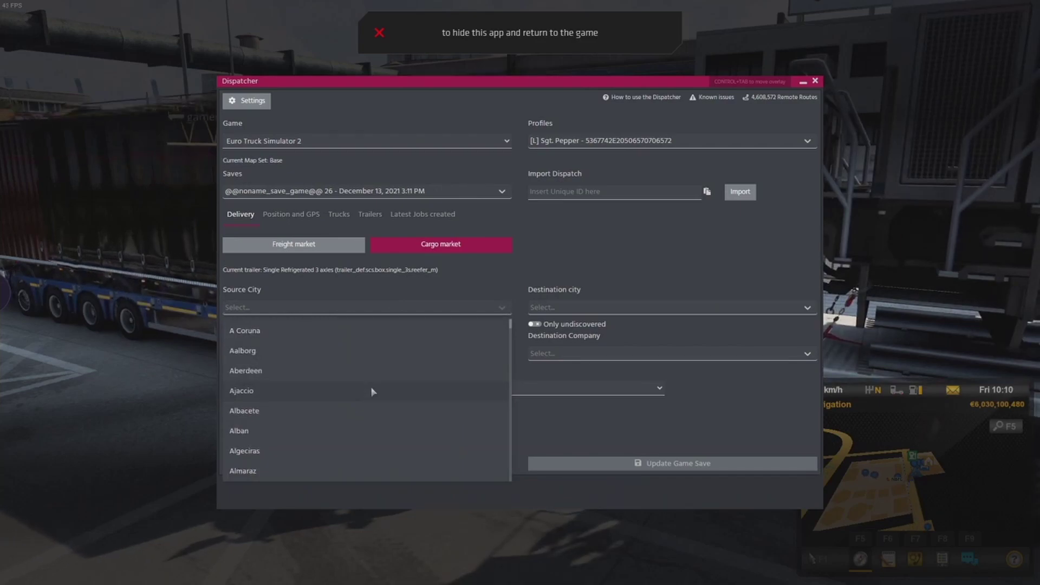
pyautogui.write('duis')
pyautogui.click(270, 332)
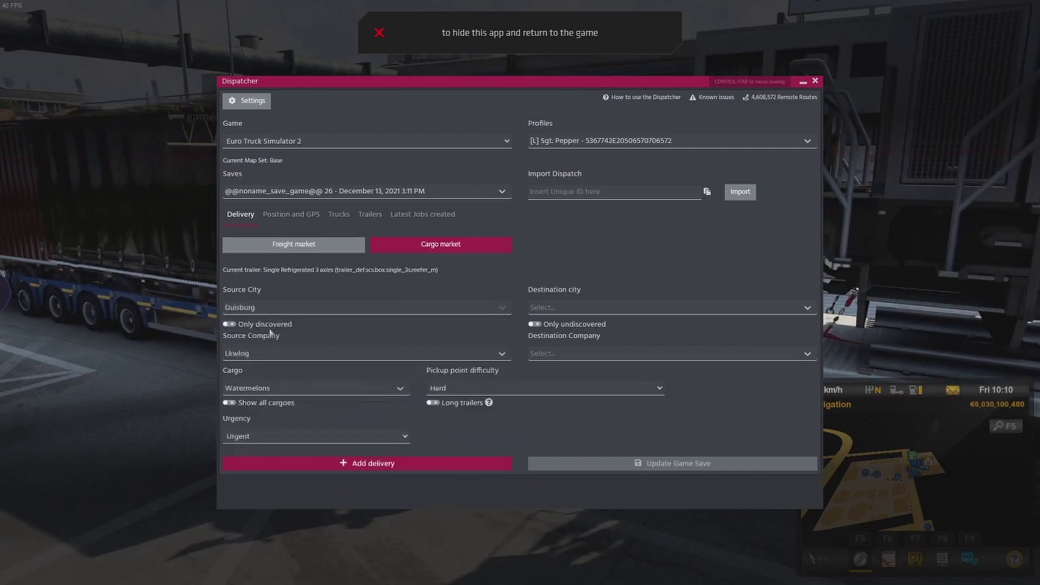
pyautogui.click(590, 313)
pyautogui.write('cal')
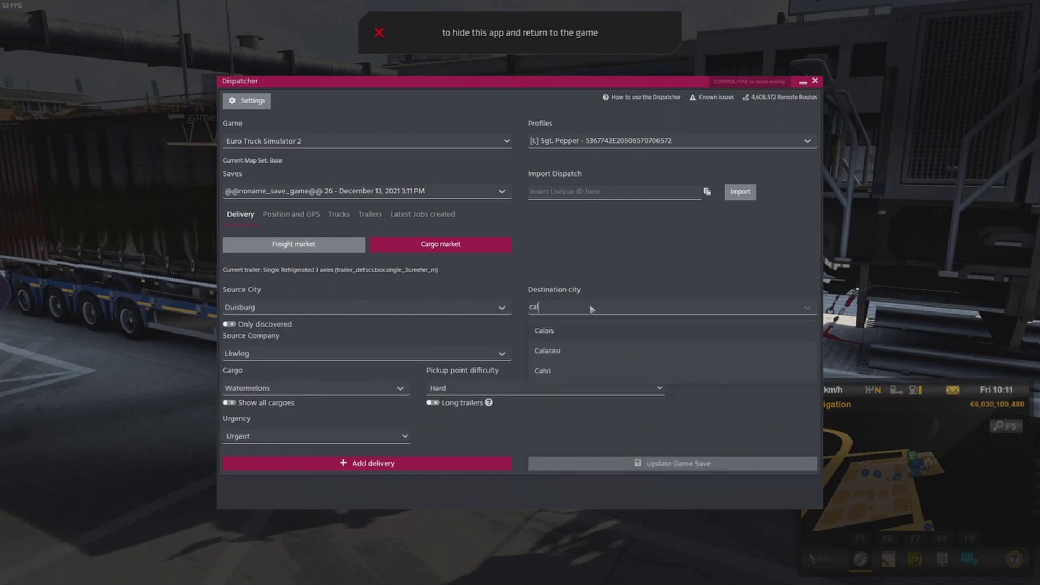
pyautogui.click(544, 331)
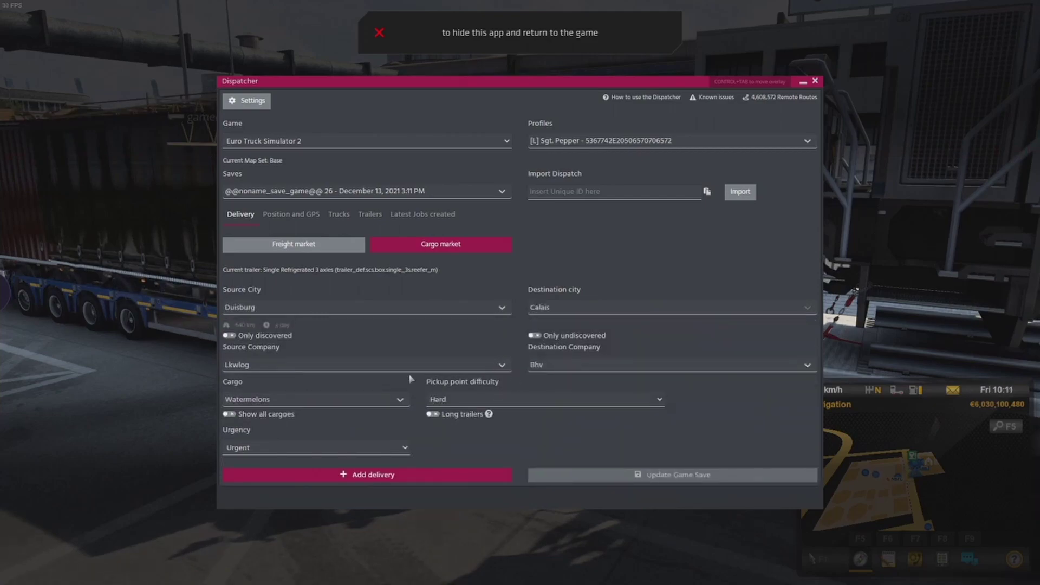
# Step: Choose Lkwlog as the source company and Tradeaux as the destination company, and add the delivery to the jobs list
pyautogui.click(374, 365)
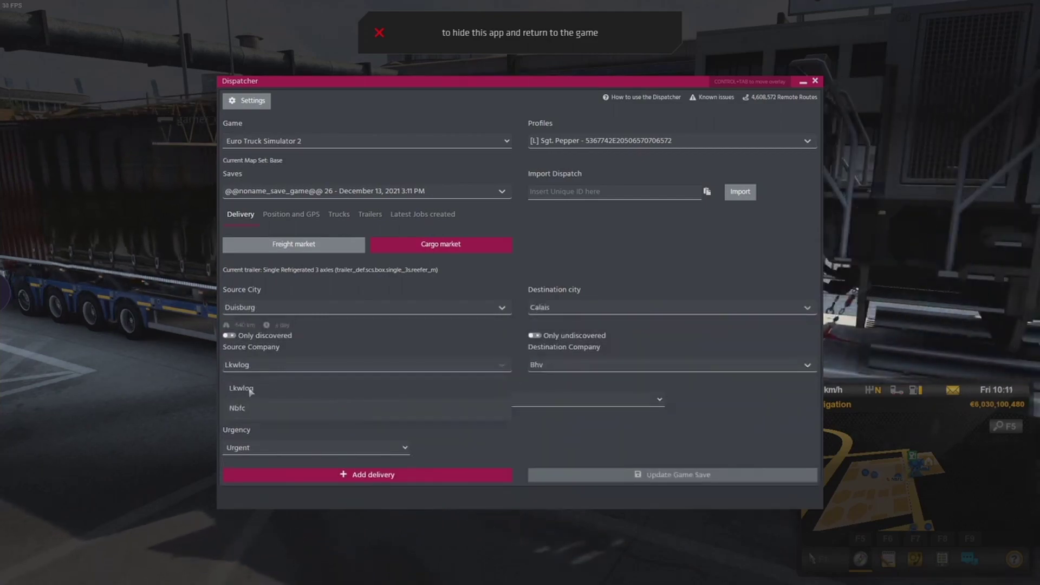
pyautogui.click(251, 390)
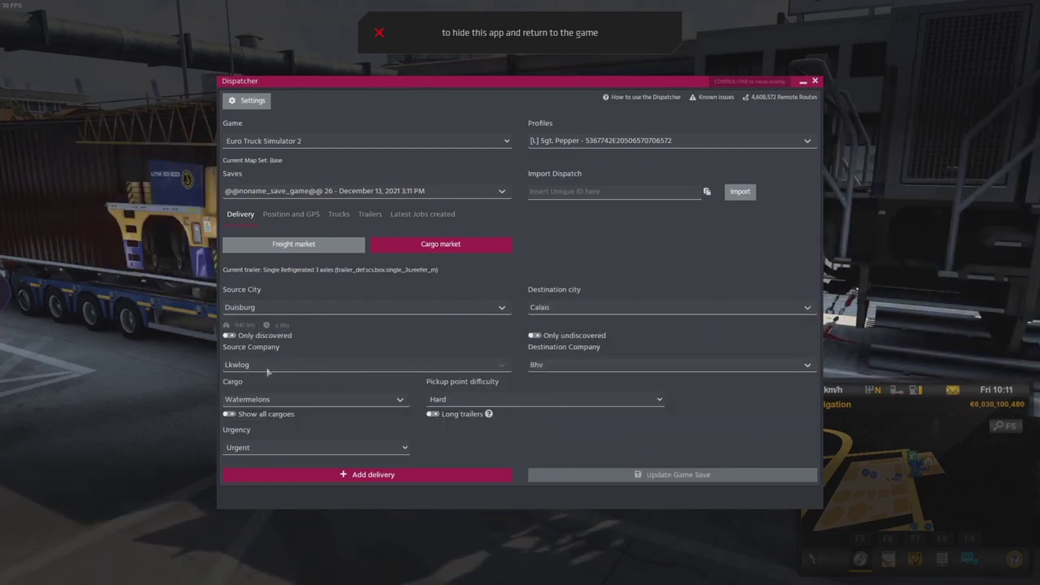
pyautogui.click(563, 365)
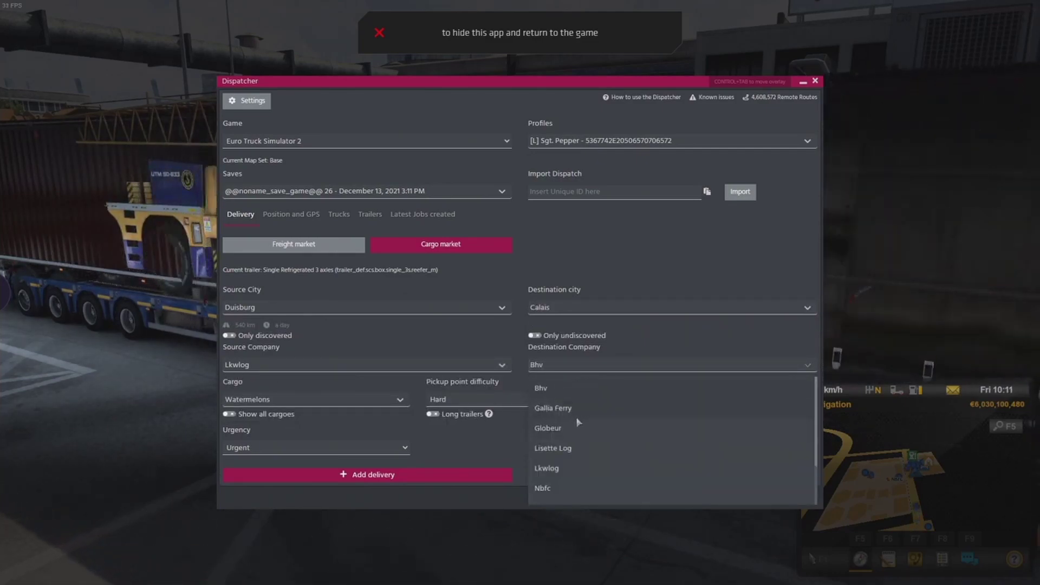
pyautogui.scroll(-2, 606, 428)
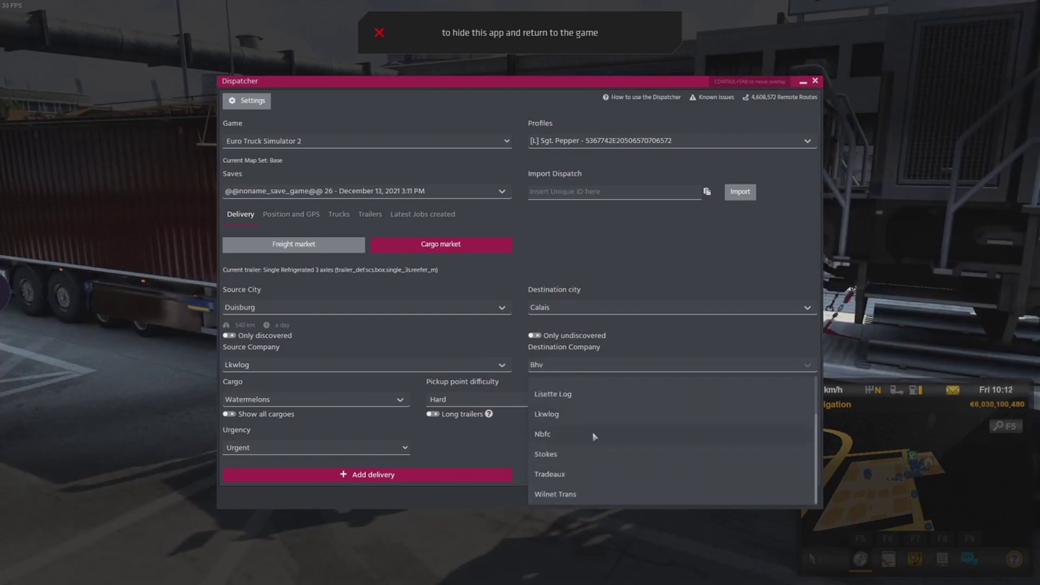
pyautogui.scroll(-1, 585, 437)
pyautogui.click(564, 475)
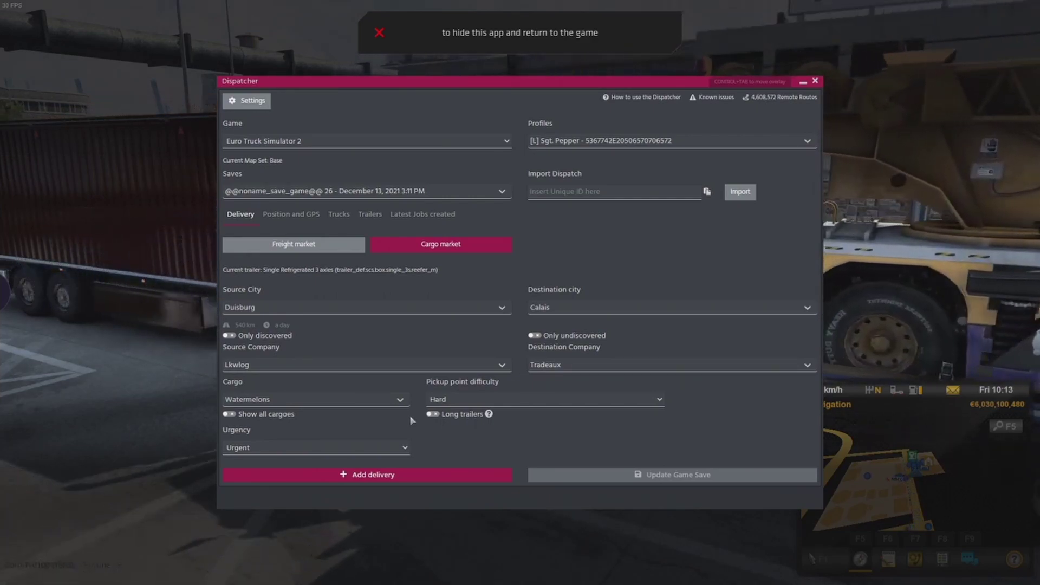
pyautogui.click(483, 475)
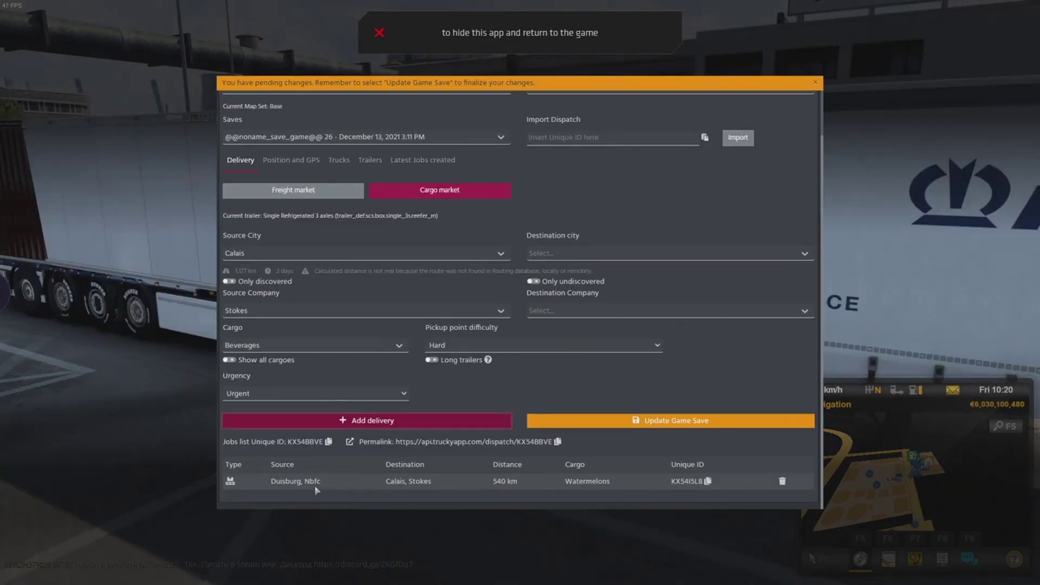
# Step: Examine the added job's source and destination, the jobs list unique ID, the Import Dispatch field and the permalink
pyautogui.moveTo(306, 484); pyautogui.dragTo(447, 487)
pyautogui.moveTo(310, 481); pyautogui.dragTo(343, 489)
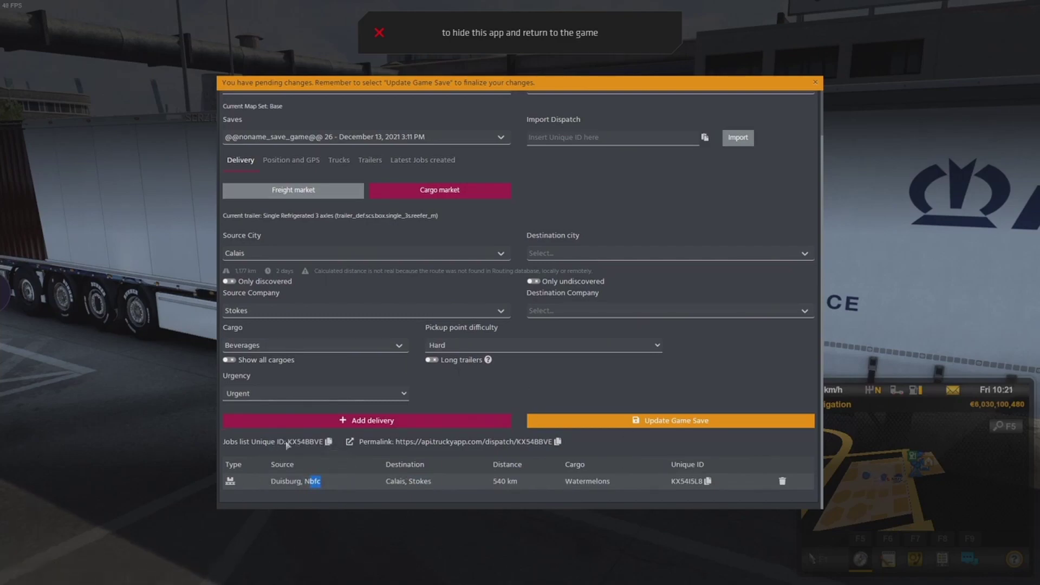
pyautogui.moveTo(289, 443); pyautogui.dragTo(323, 448)
pyautogui.scroll(2, 570, 164)
pyautogui.click(552, 195)
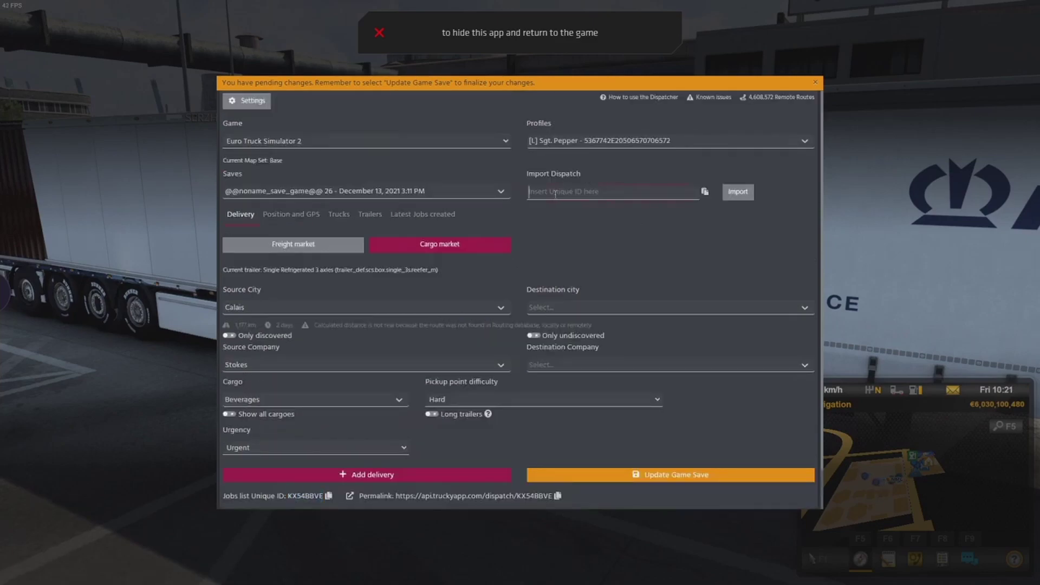
pyautogui.scroll(-2, 670, 255)
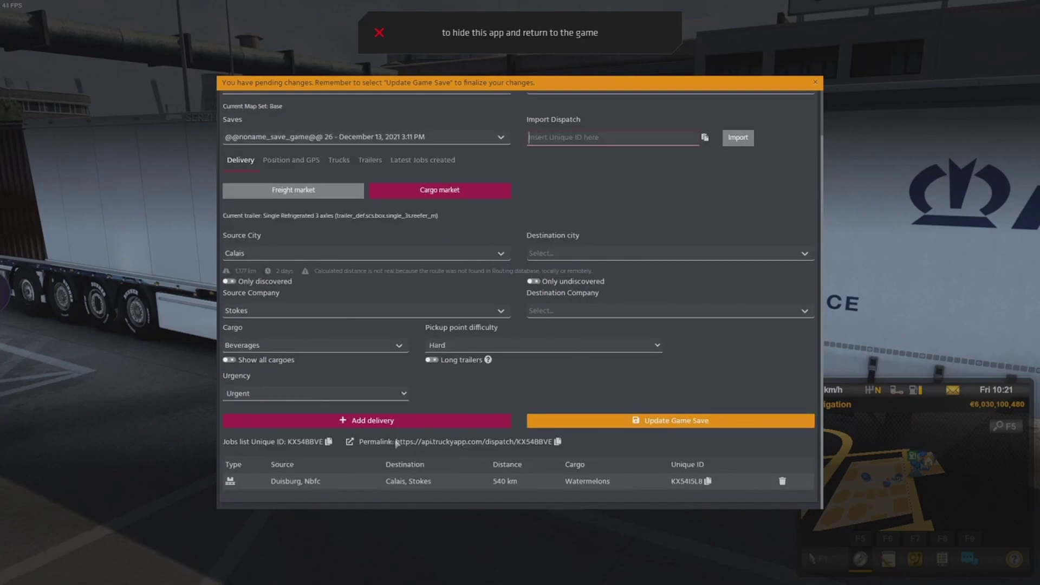
pyautogui.moveTo(396, 443); pyautogui.dragTo(553, 445)
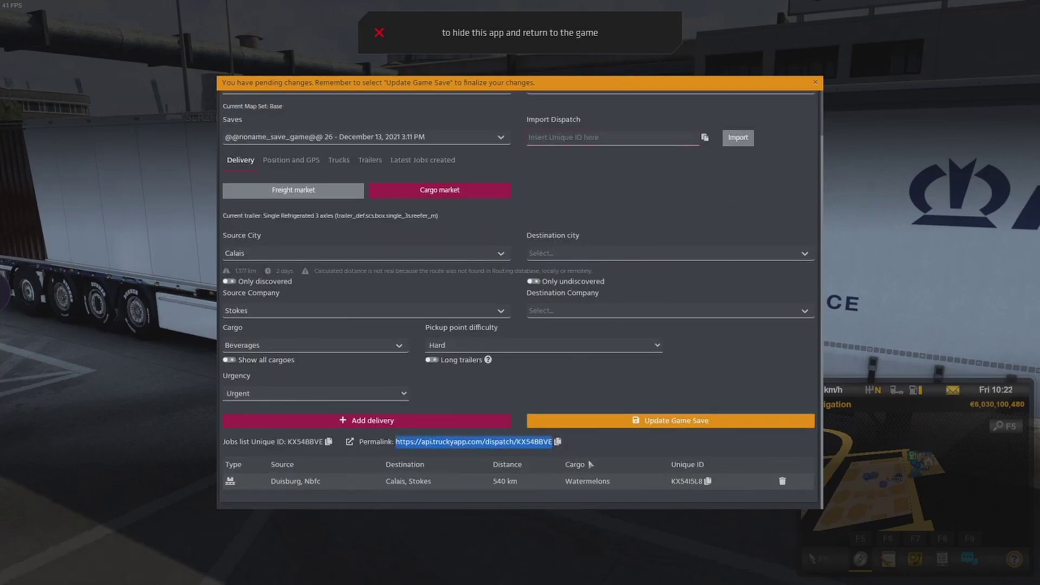
pyautogui.click(633, 460)
# Step: Update the game save with the pending delivery, and view the latest community-created and personal jobs
pyautogui.click(702, 424)
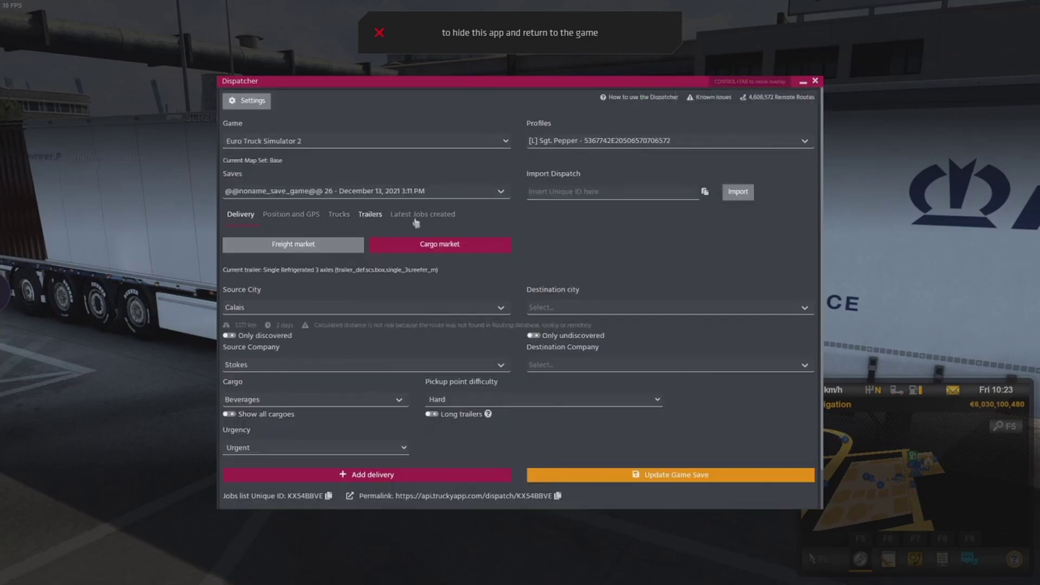
pyautogui.click(417, 216)
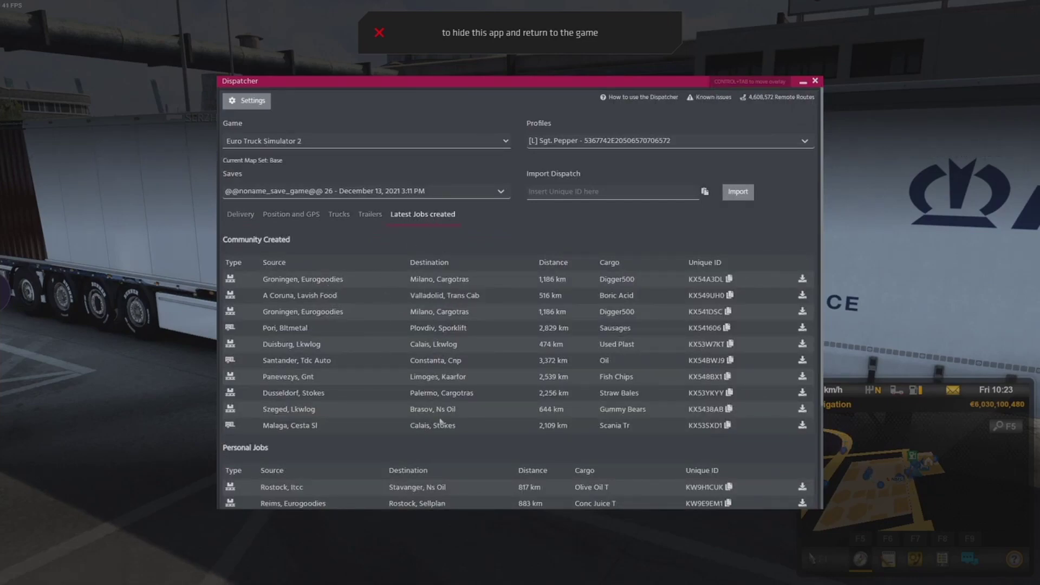
pyautogui.scroll(-3, 440, 421)
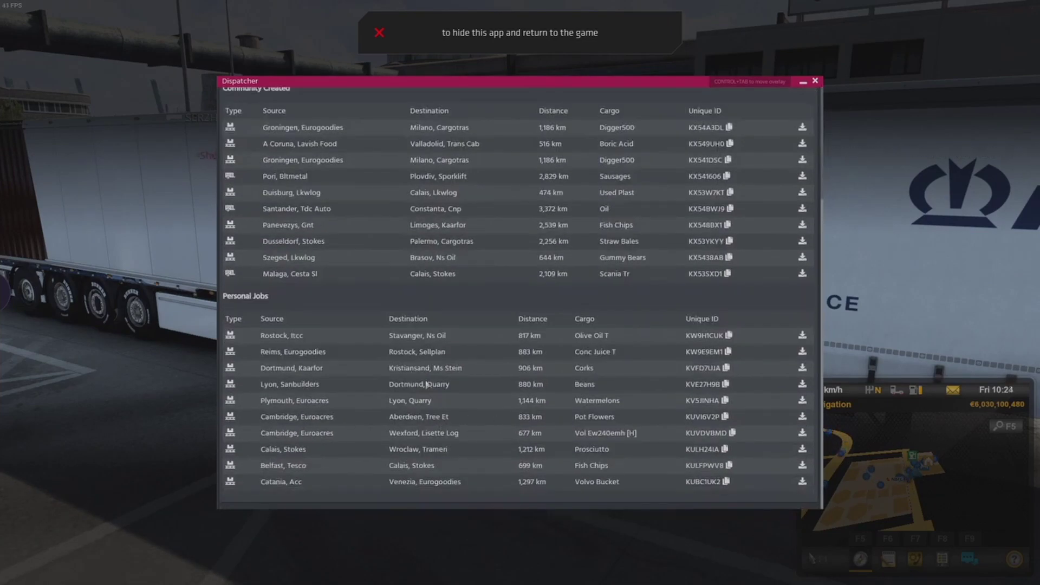
pyautogui.moveTo(389, 336); pyautogui.dragTo(447, 353)
pyautogui.click(453, 314)
pyautogui.scroll(3, 607, 461)
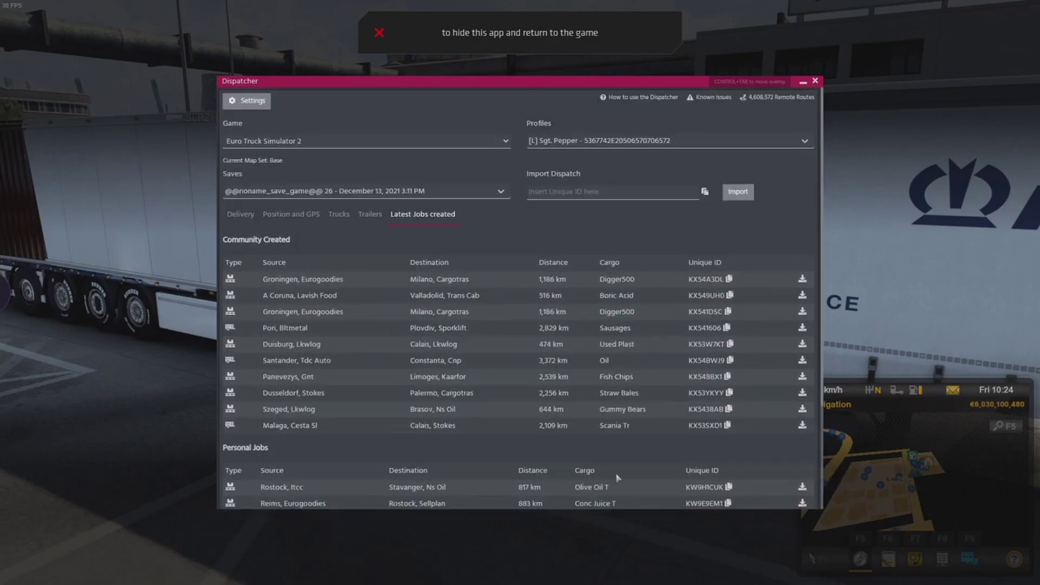
# Step: Leave the Dispatcher and load the game save Unnamed save 26, accepting the loss of current progress
pyautogui.press('Escape')
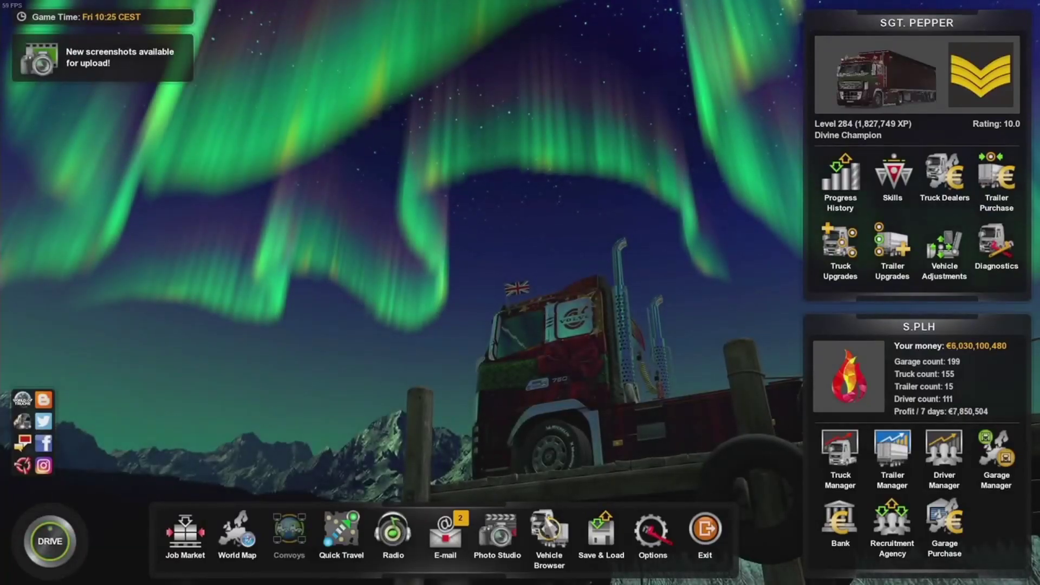
pyautogui.click(601, 531)
pyautogui.click(509, 301)
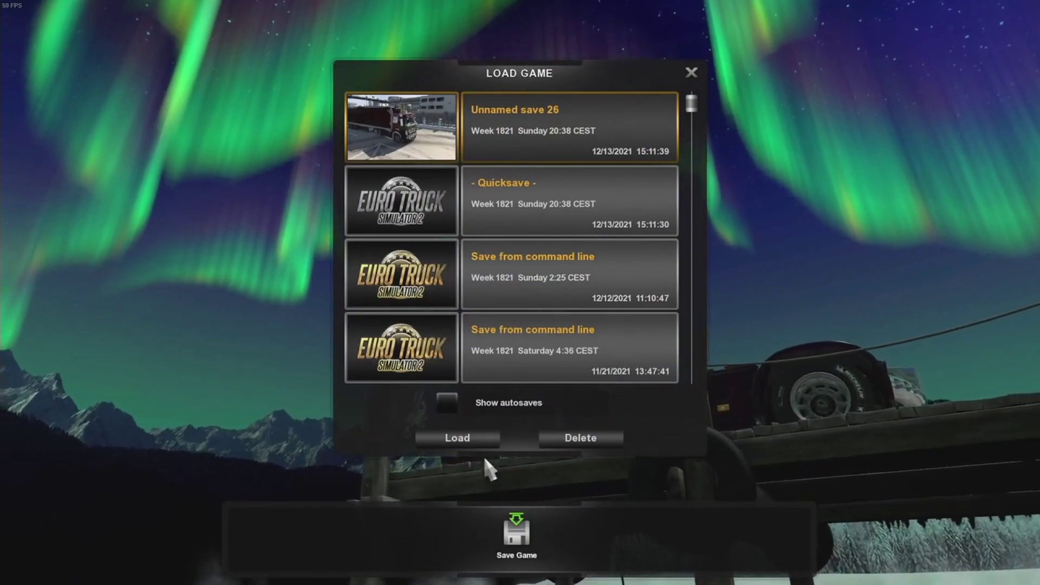
pyautogui.click(488, 439)
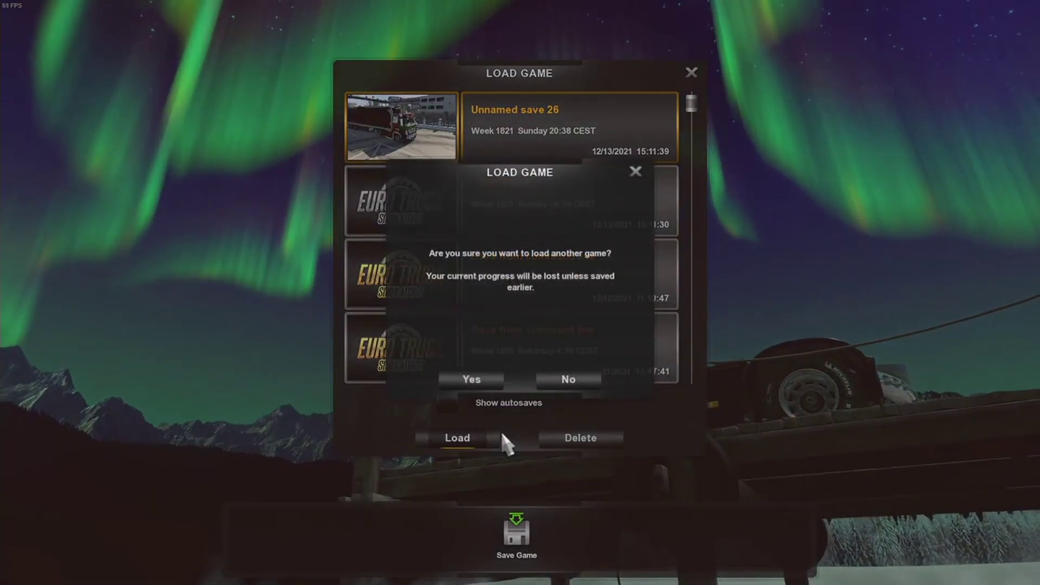
pyautogui.click(455, 379)
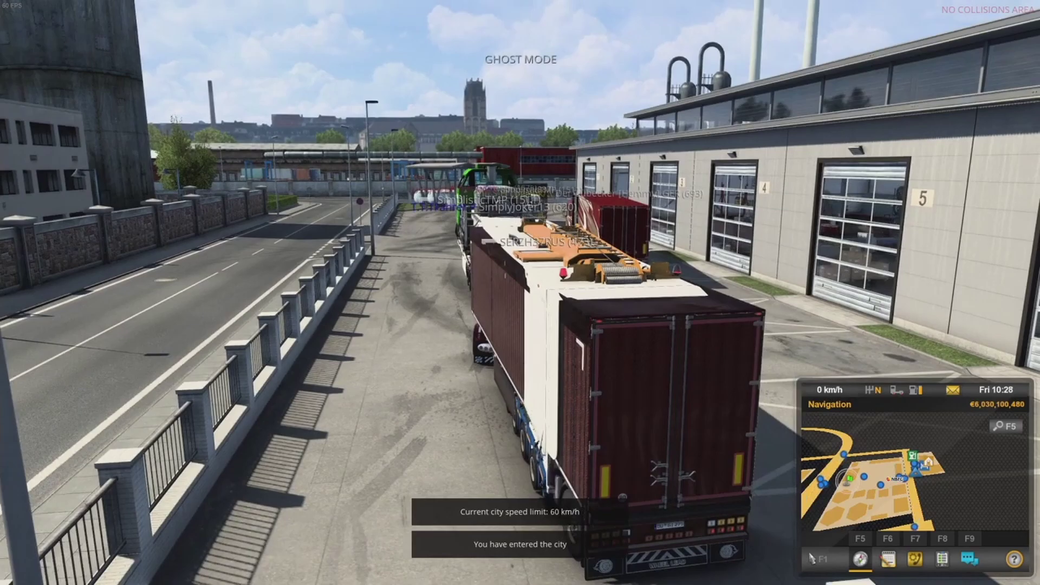
# Step: Check the truck's position relative to the LKW company in Duisburg on the world map and return to the truck
pyautogui.press('m')
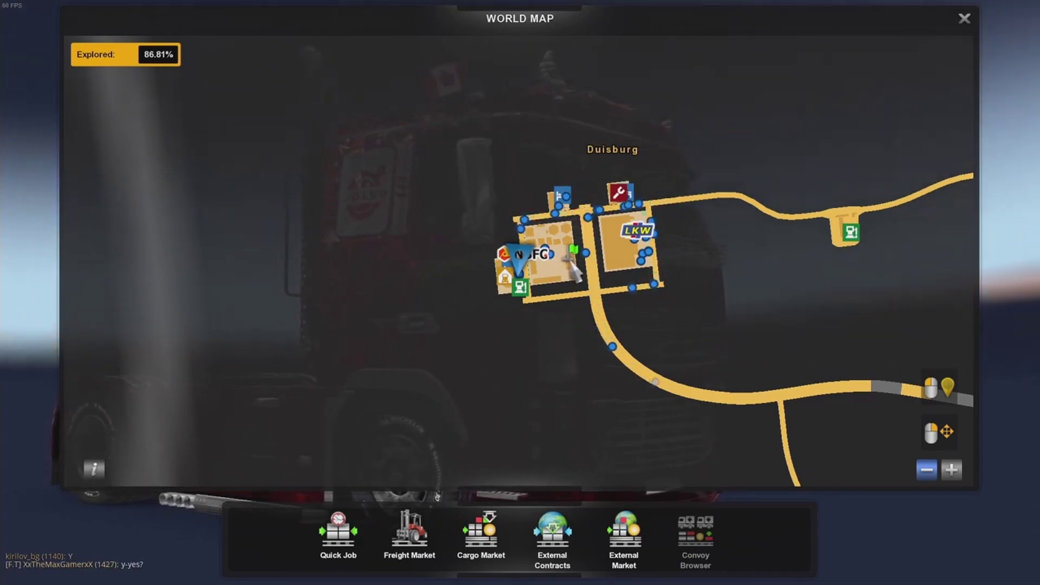
pyautogui.scroll(-5, 724, 378)
pyautogui.press('Escape')
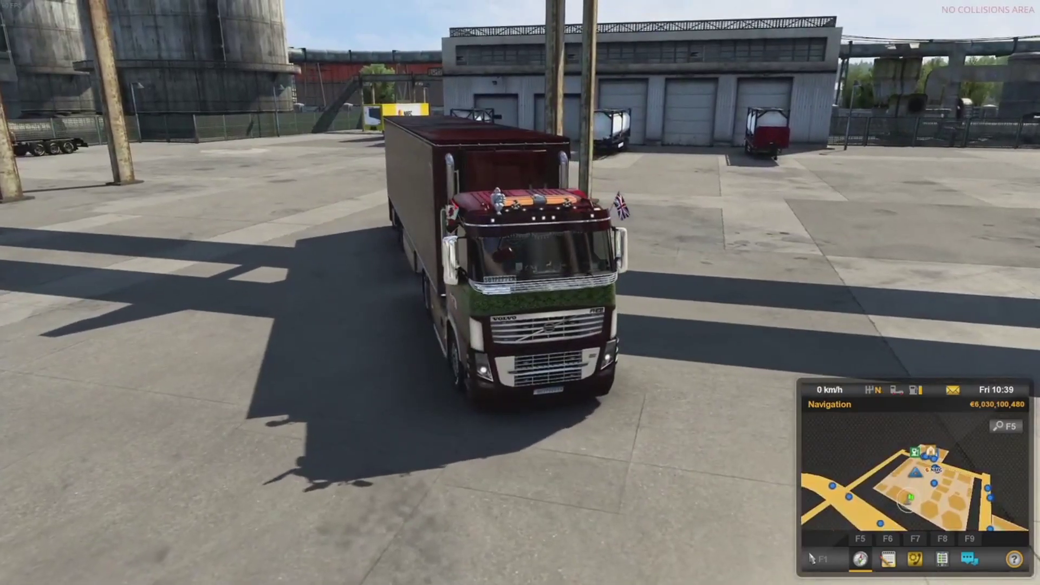
# Step: Try the /pinfo chat command without an ID and look up your own player ID in the list of nearby players
pyautogui.press('y')
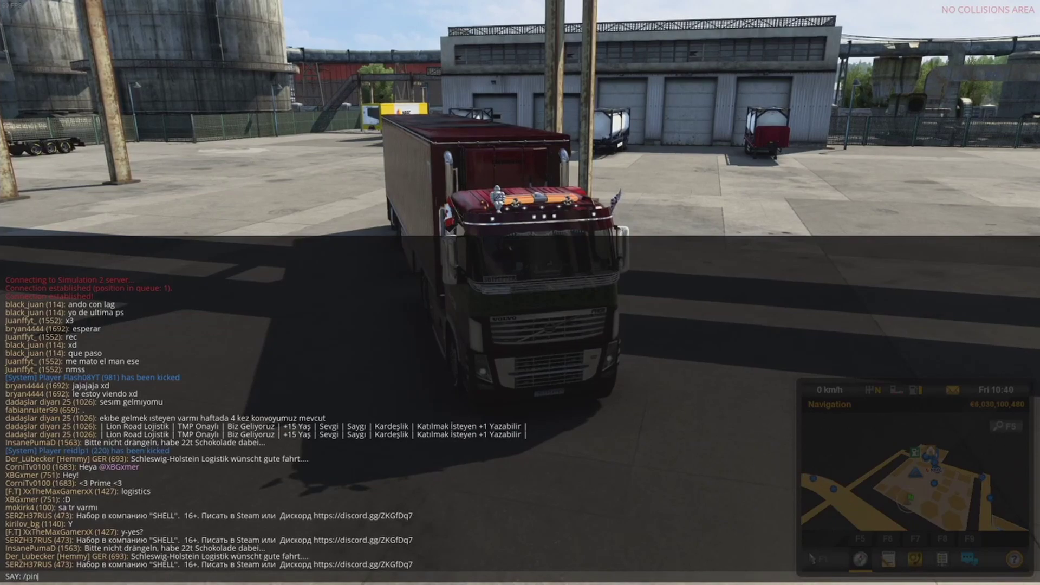
pyautogui.press('Return')
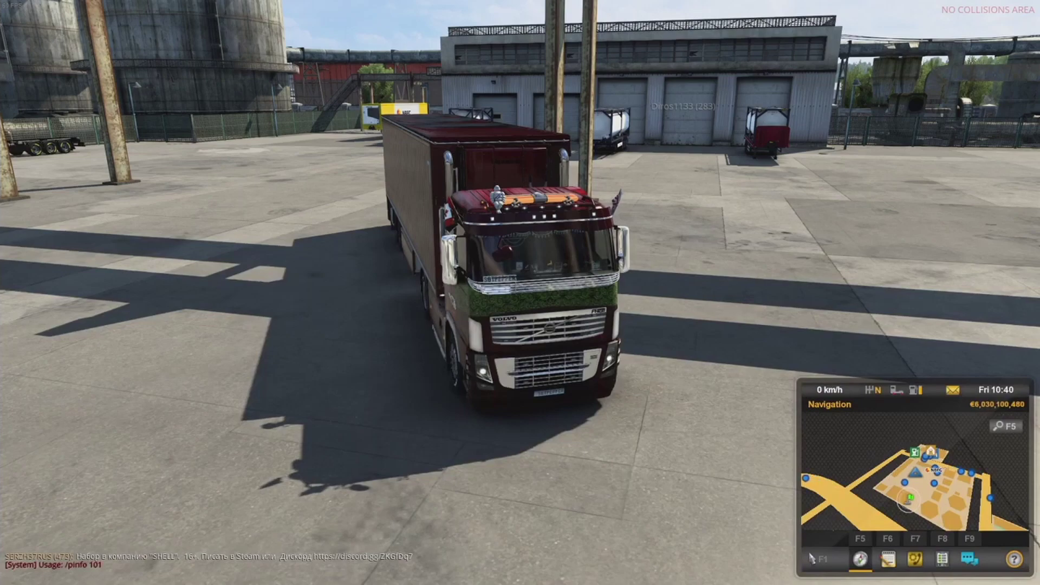
pyautogui.press('Tab')
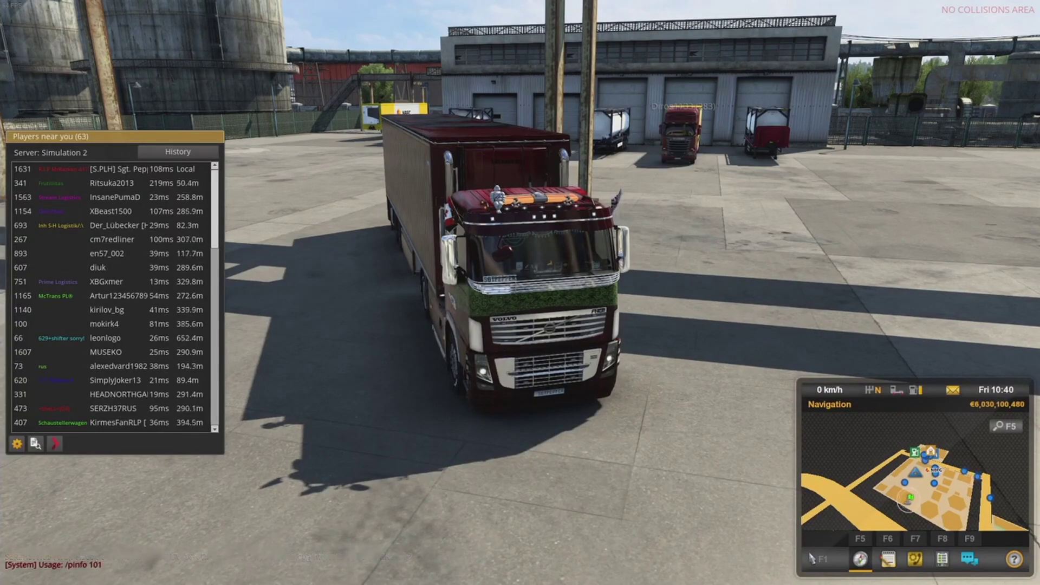
pyautogui.press('Tab')
# Step: Request your own player information in chat using /pinfo followed by your in-game player ID, and read the reply in the chat history
pyautogui.press('y')
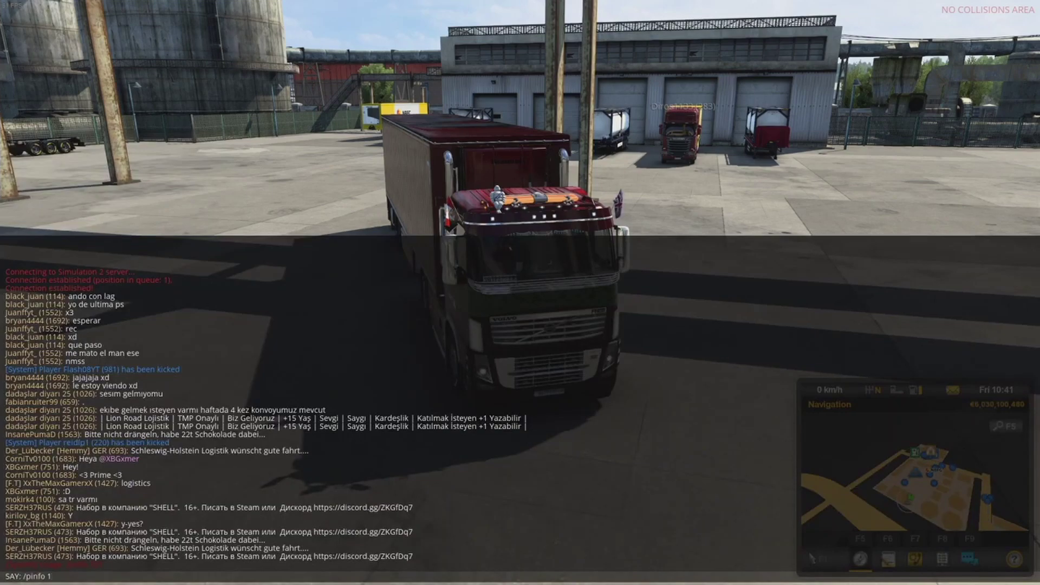
pyautogui.press('Return')
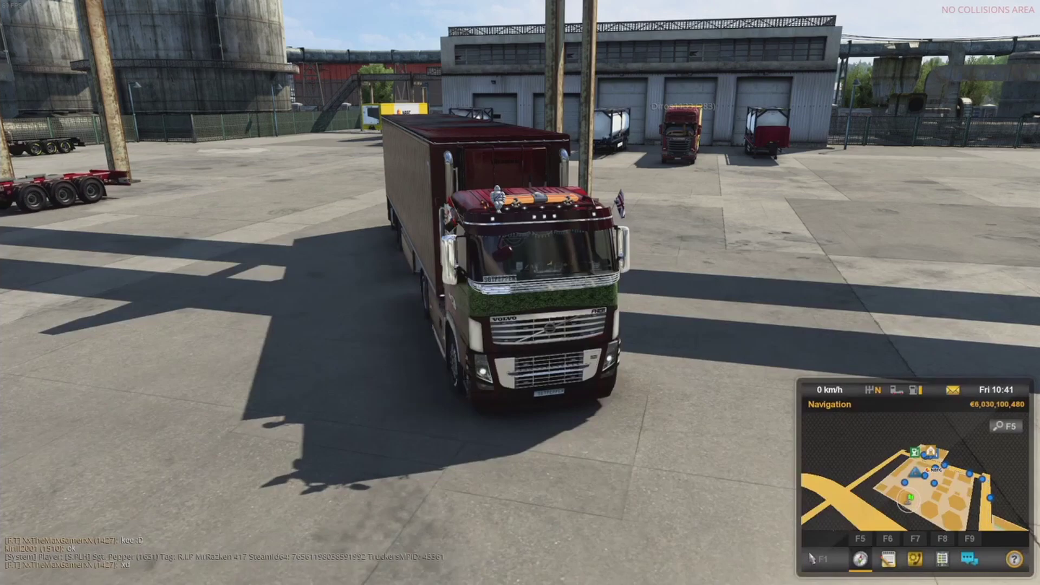
pyautogui.press('y')
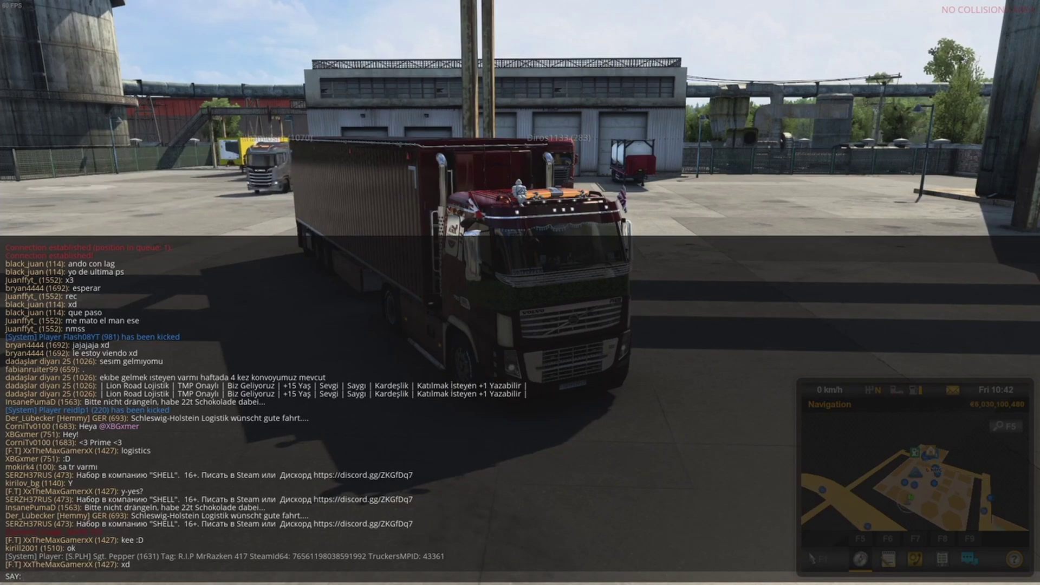
pyautogui.press('Escape')
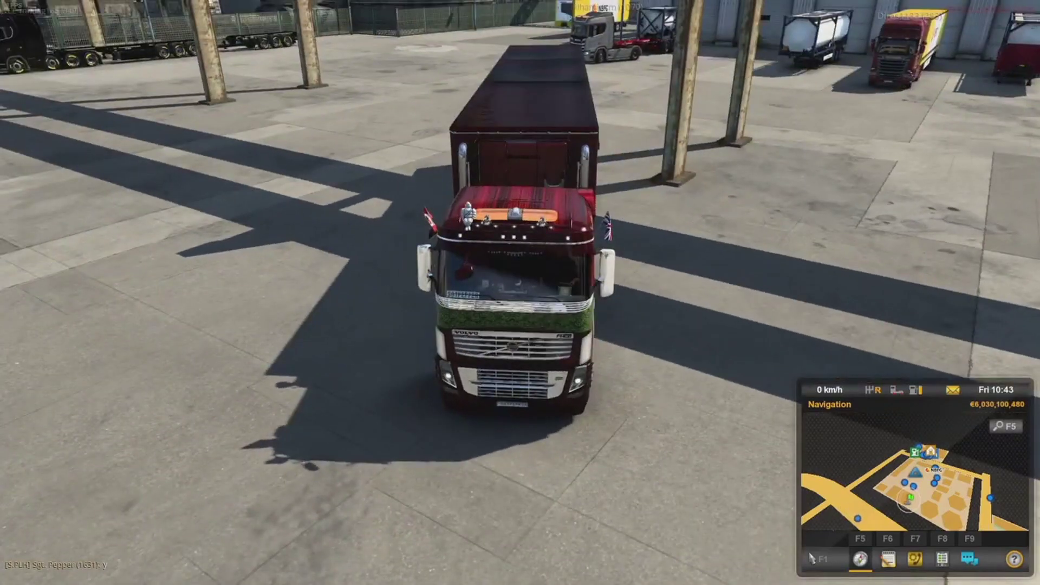
# Step: Reverse the truck and its trailer in the Duisburg yard
pyautogui.press('s')
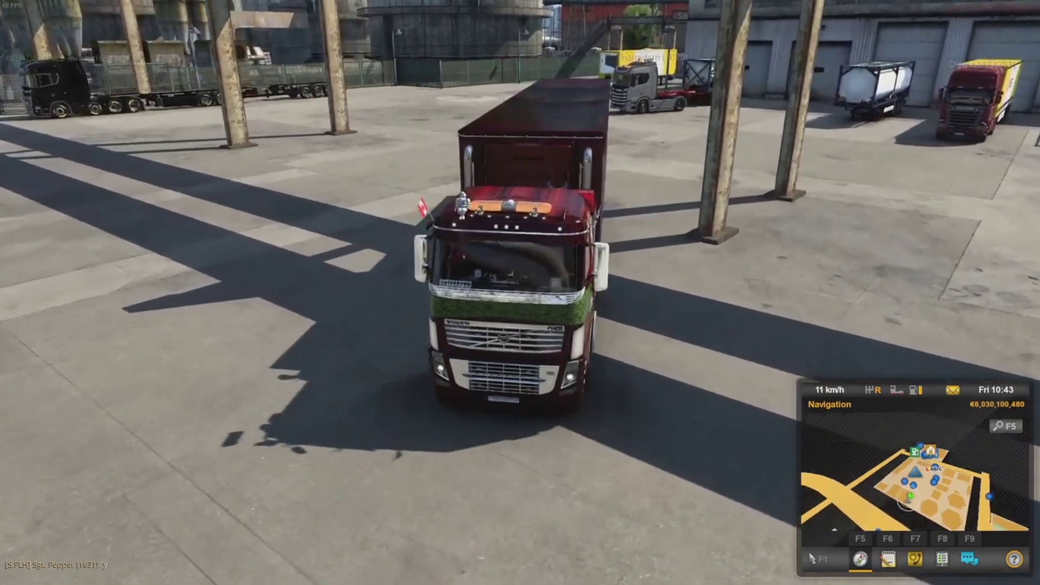